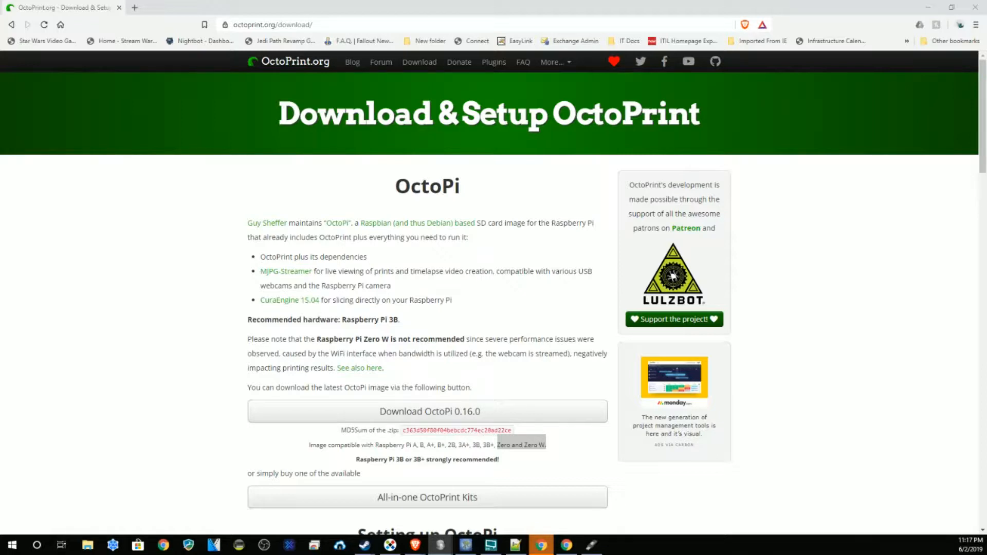
# Step: Open OctoPrint.org's All-in-one OctoPrint Kits list in a new tab and switch to it
pyautogui.hotkey('alt', 'Tab')
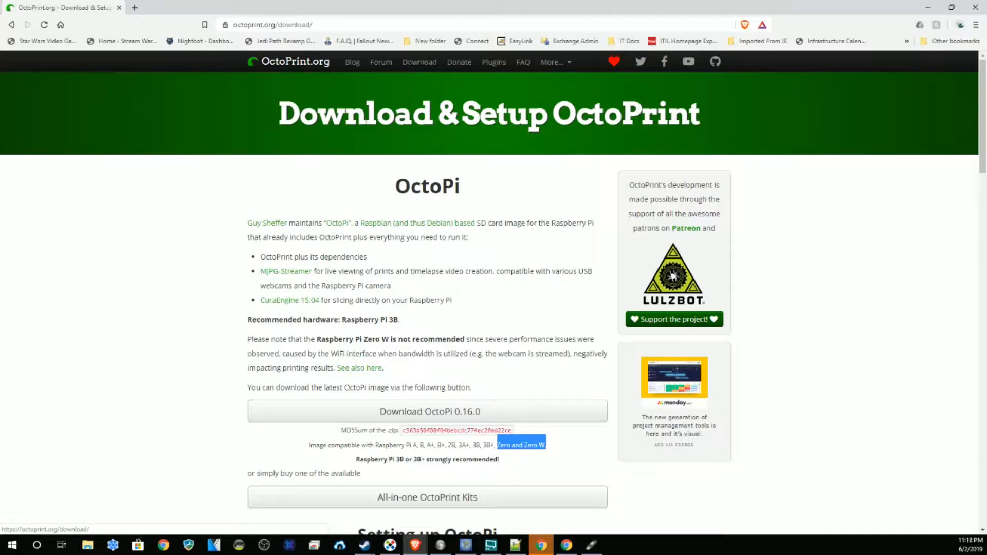
pyautogui.scroll(-1, 422, 147)
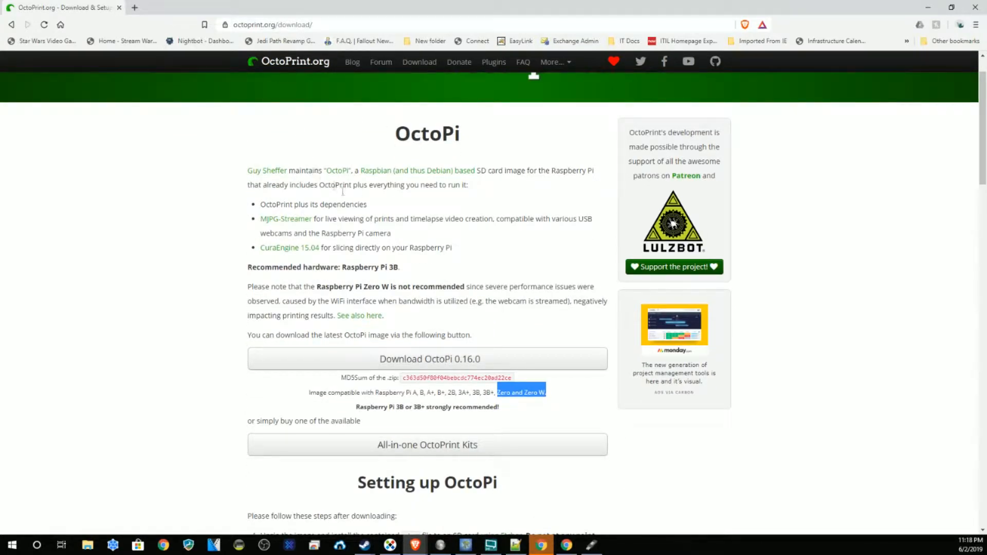
pyautogui.scroll(-1, 437, 207)
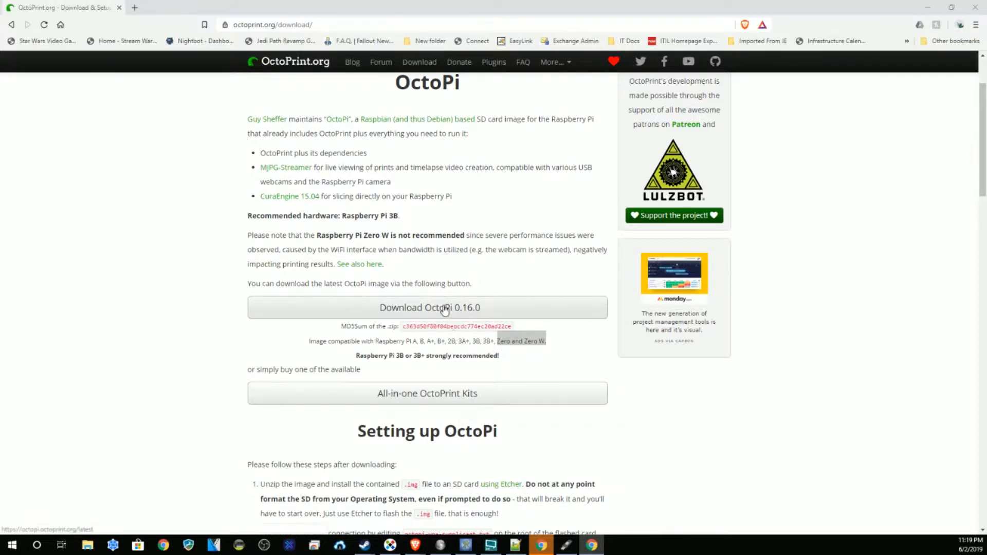
pyautogui.scroll(-4, 399, 338)
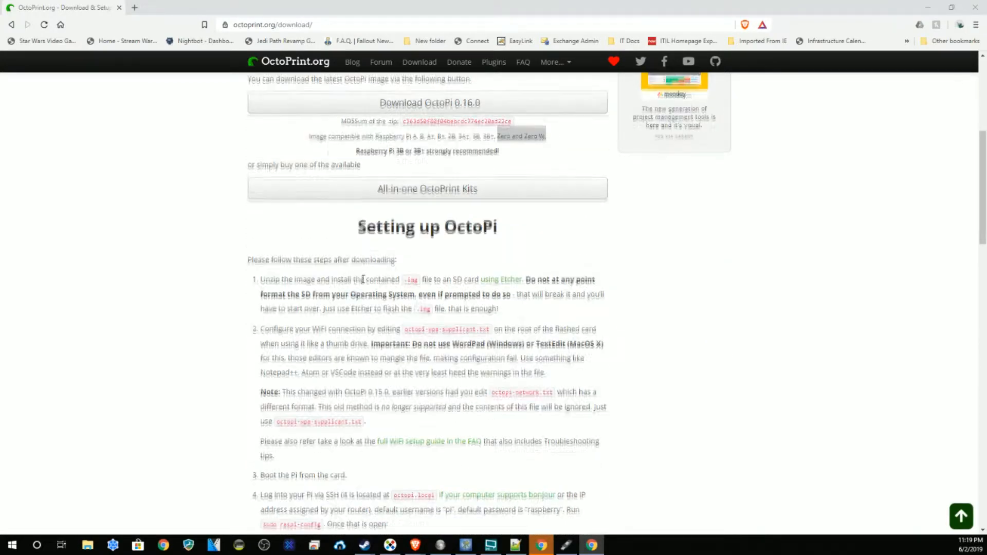
pyautogui.scroll(2, 359, 278)
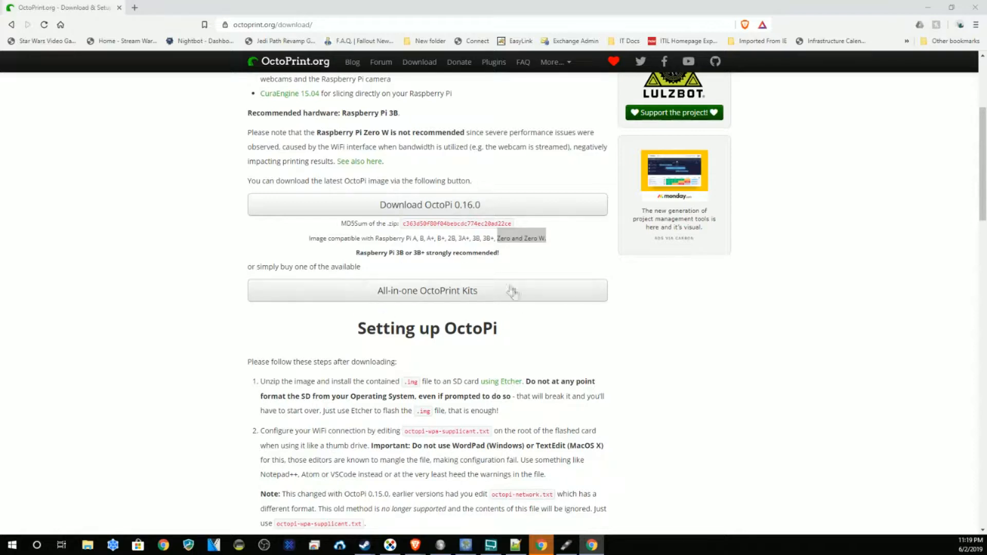
pyautogui.rightClick(395, 292)
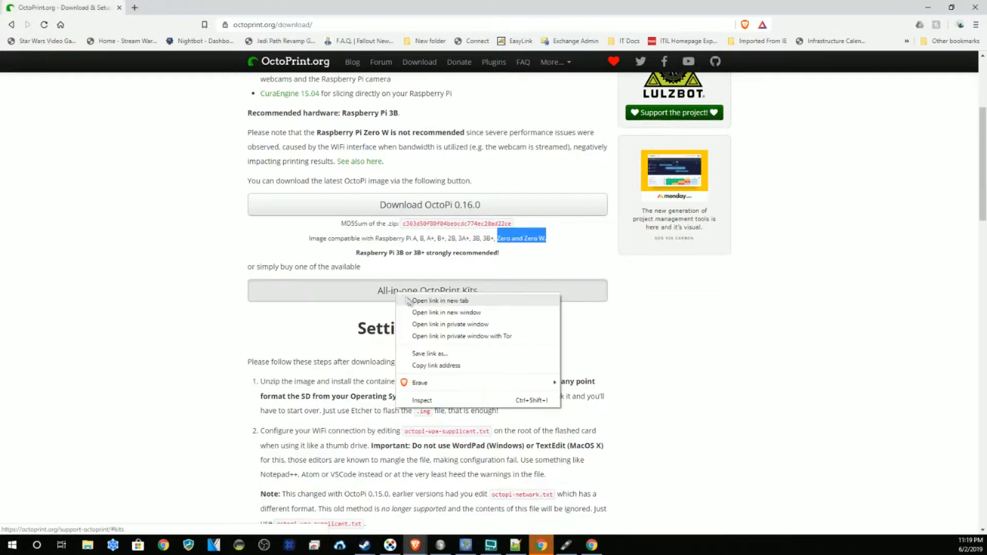
pyautogui.click(415, 302)
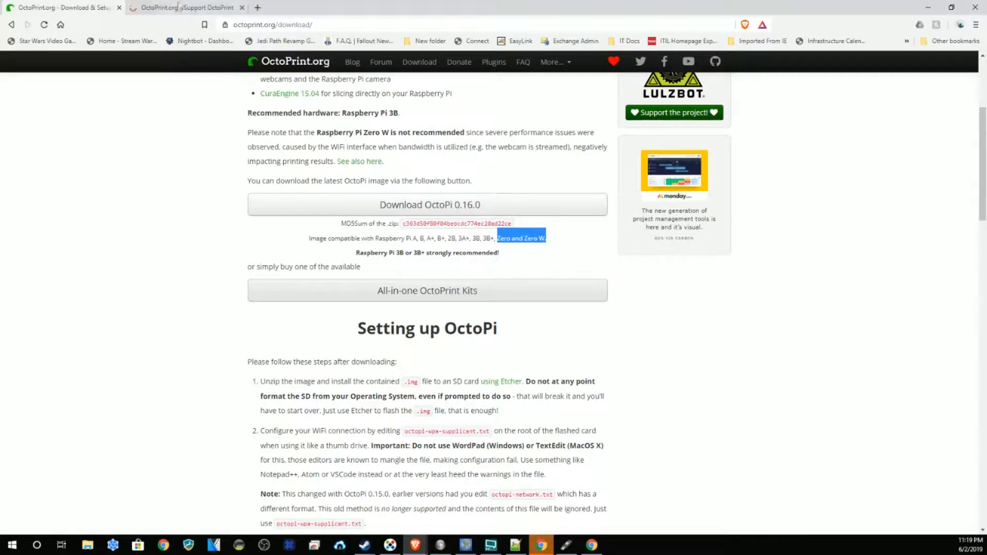
pyautogui.click(175, 7)
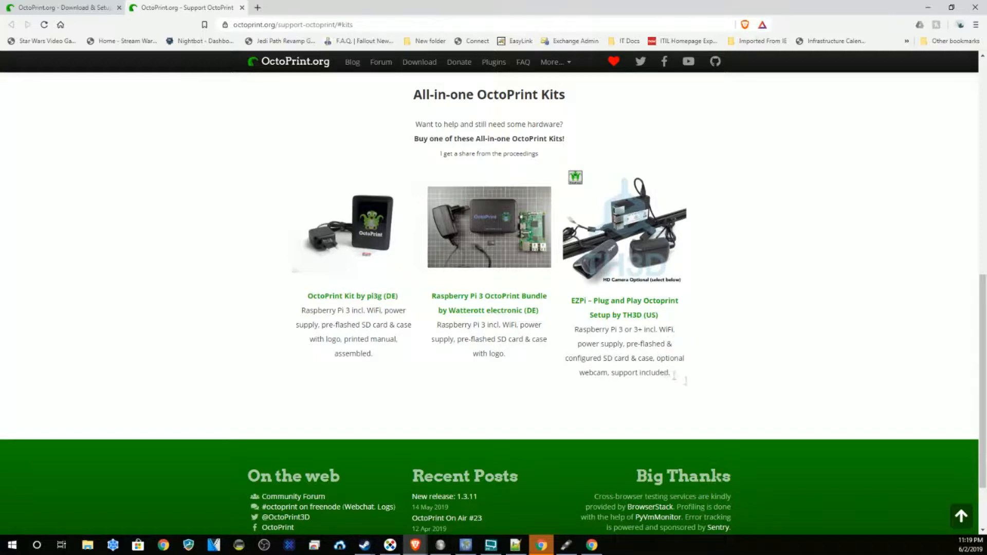
# Step: Open the EZPi Plug and Play kit's product page in a new tab and view it
pyautogui.rightClick(637, 251)
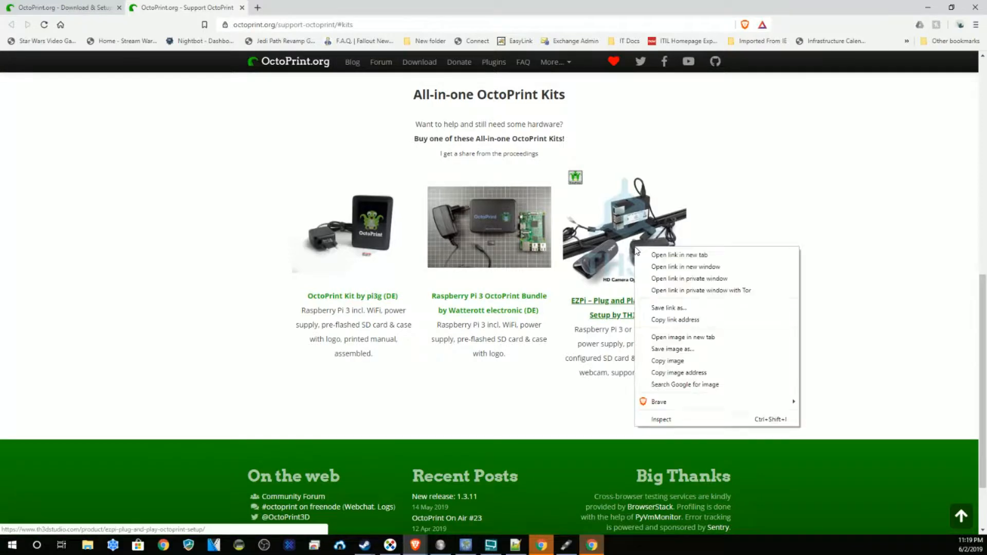
pyautogui.click(669, 255)
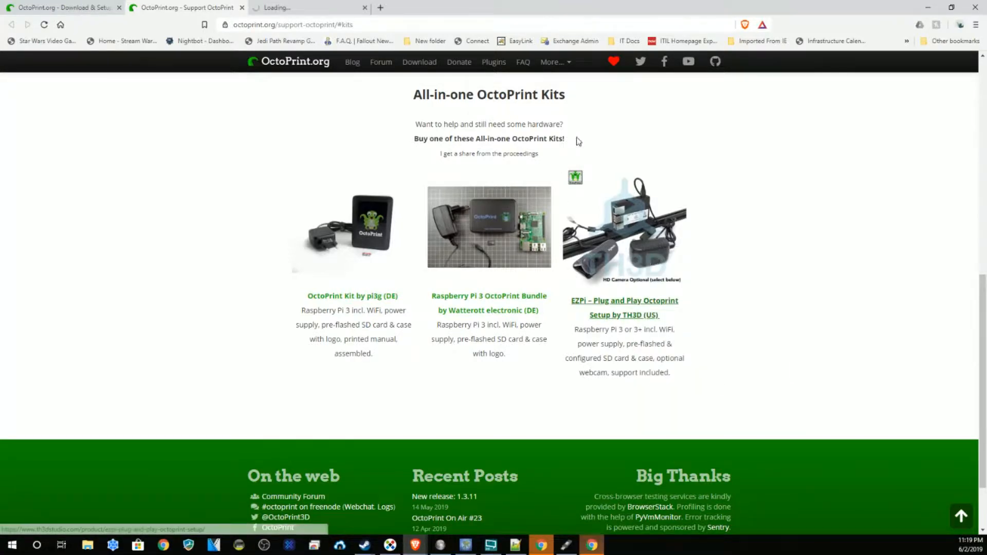
pyautogui.click(335, 12)
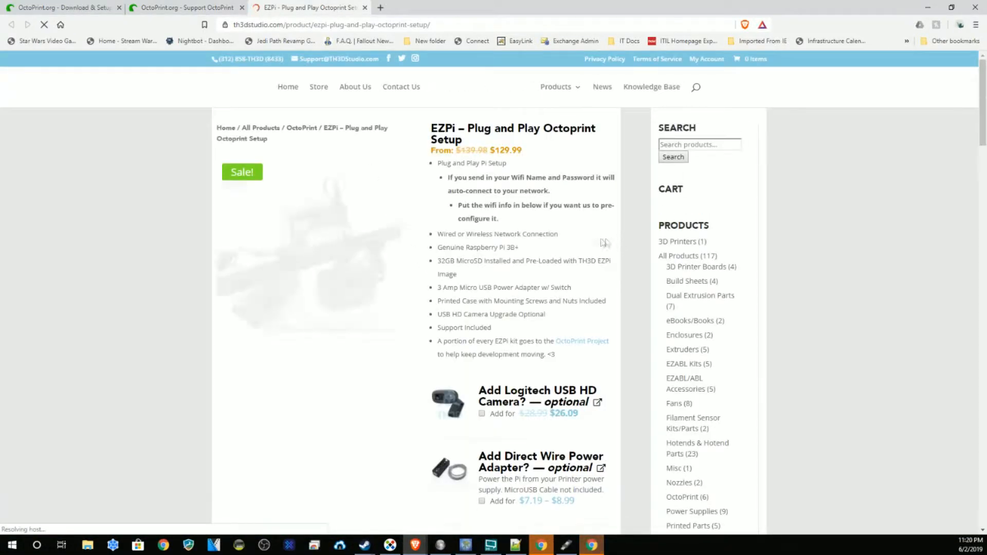
# Step: Compare the EZPi kit's 139.98 original and $129.99 sale prices, browse add-ons, then close its tab
pyautogui.doubleClick(483, 150)
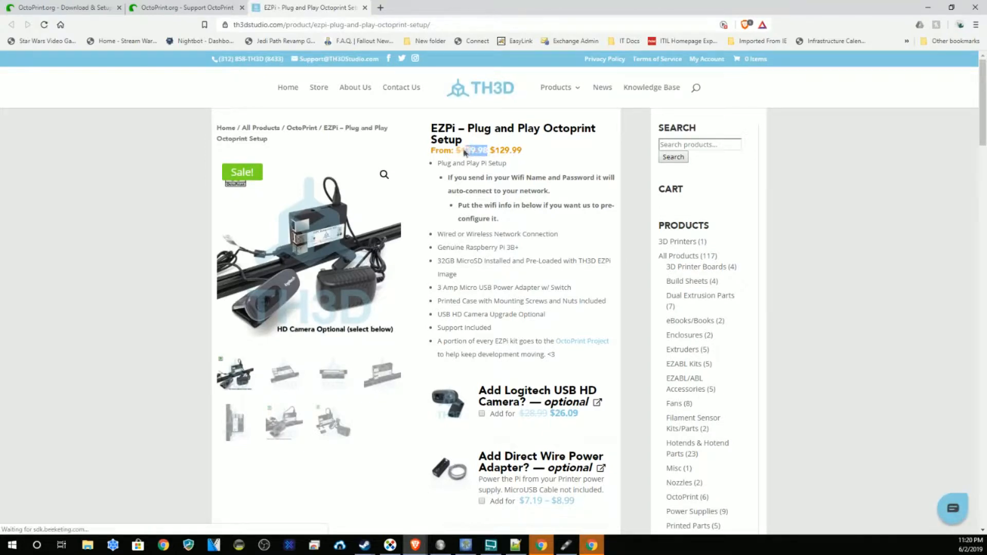
pyautogui.moveTo(520, 151); pyautogui.dragTo(491, 150)
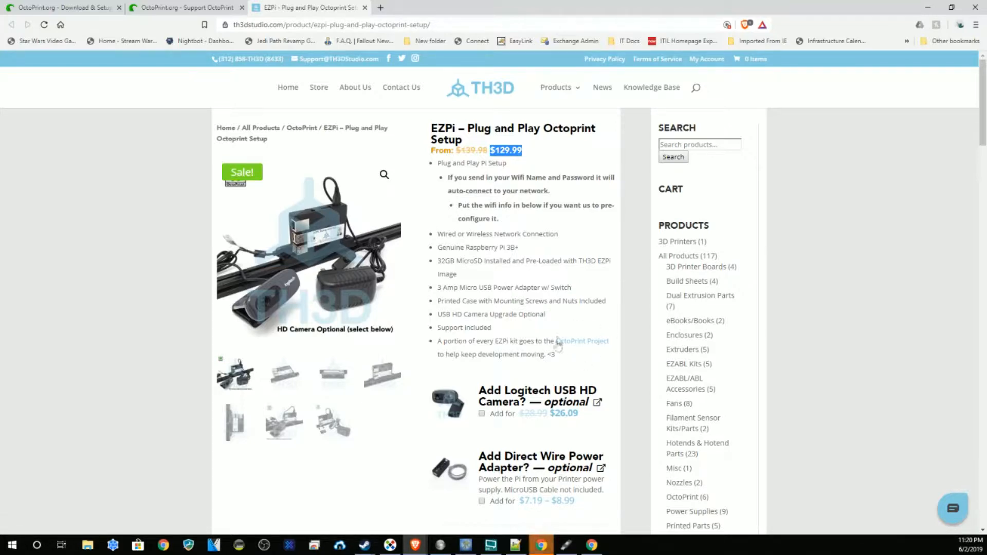
pyautogui.scroll(-3, 586, 334)
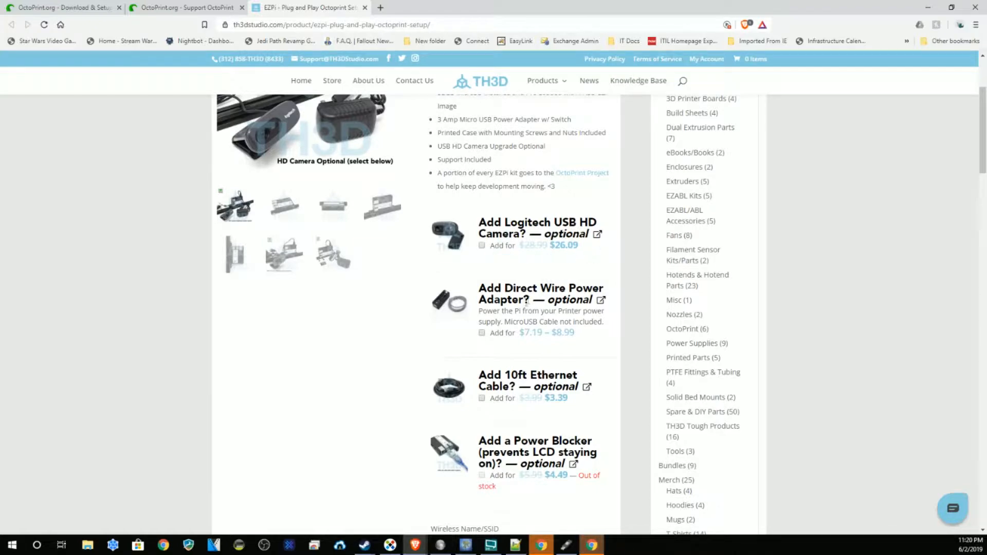
pyautogui.scroll(-2, 521, 347)
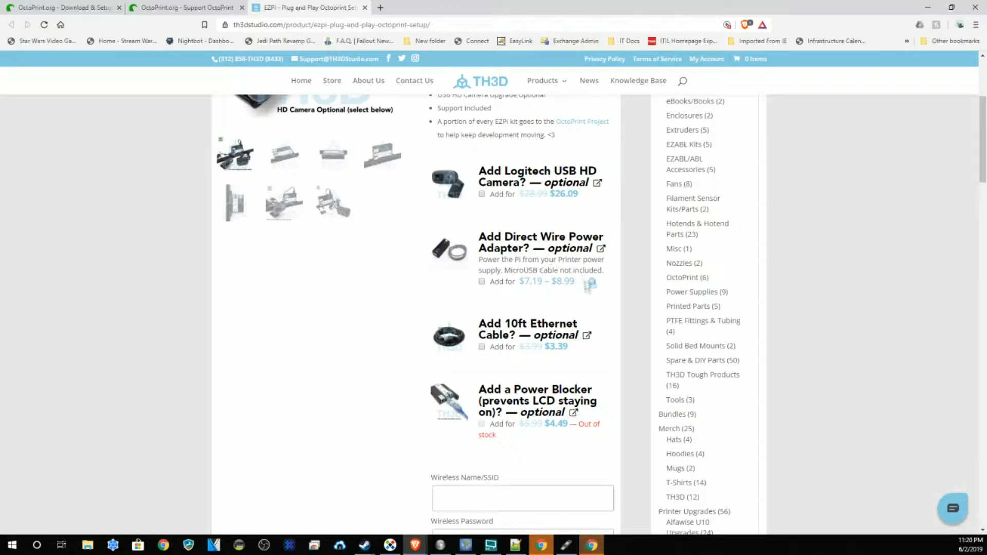
pyautogui.scroll(-1, 543, 319)
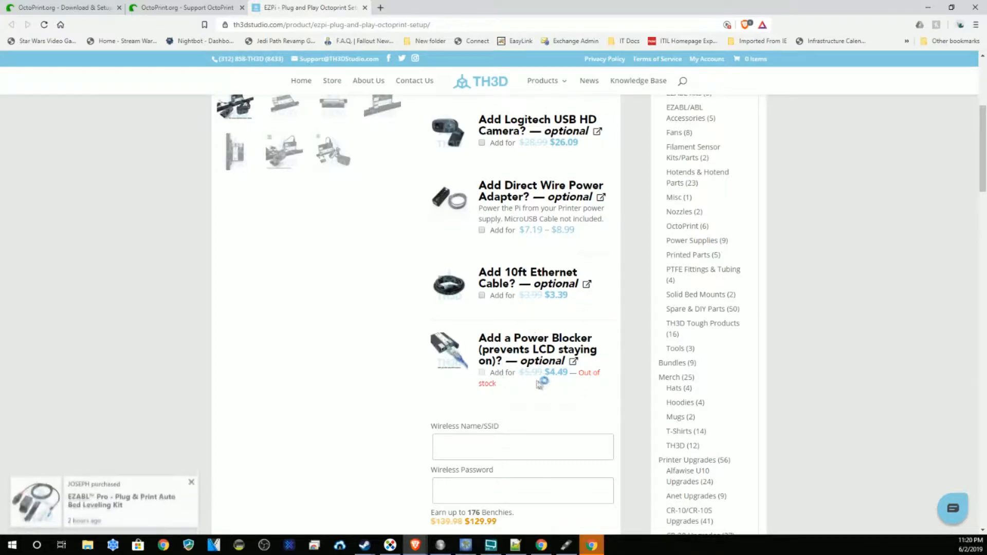
pyautogui.scroll(5, 439, 284)
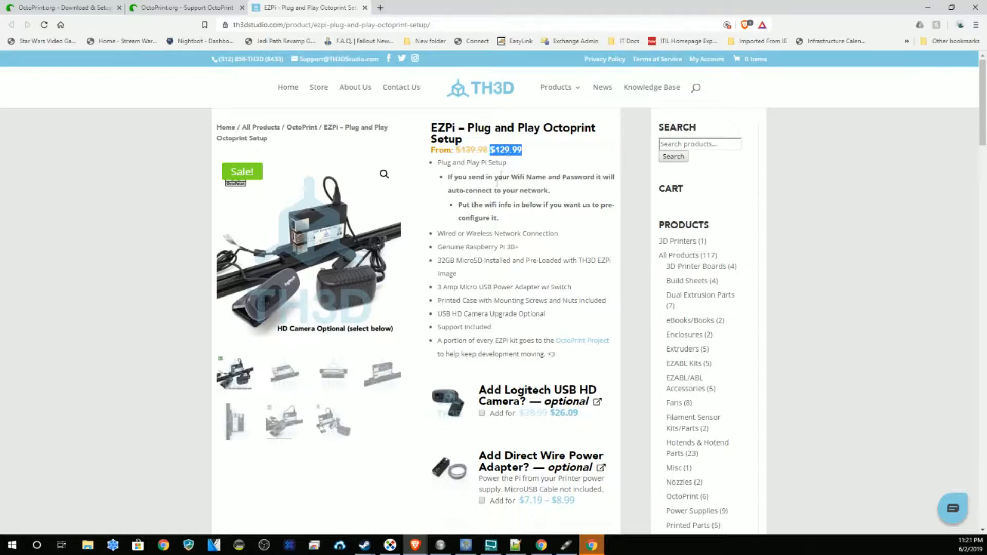
pyautogui.click(366, 9)
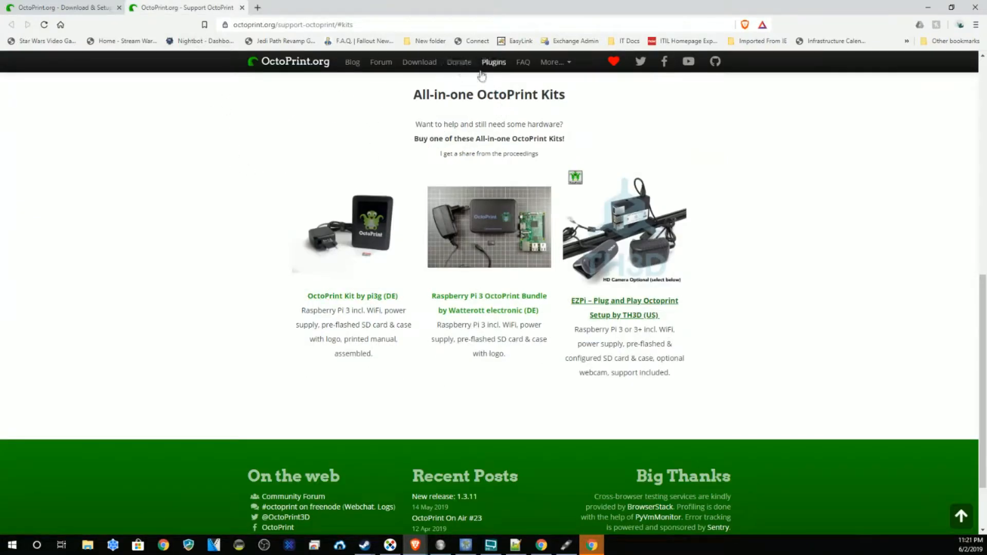
# Step: Close the Support page and scroll octoprint.org/download to the 'Setting up OctoPi' steps
pyautogui.click(242, 8)
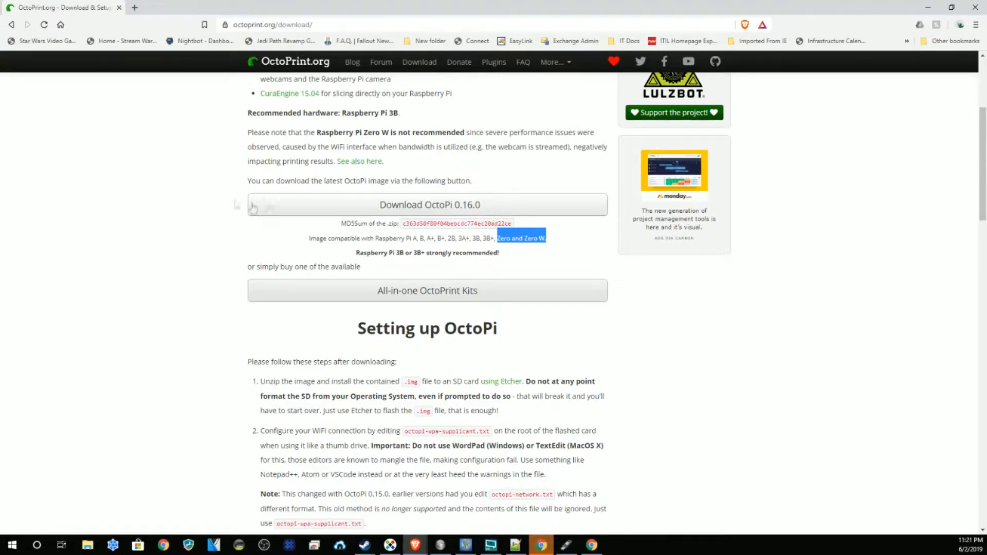
pyautogui.scroll(-1, 296, 211)
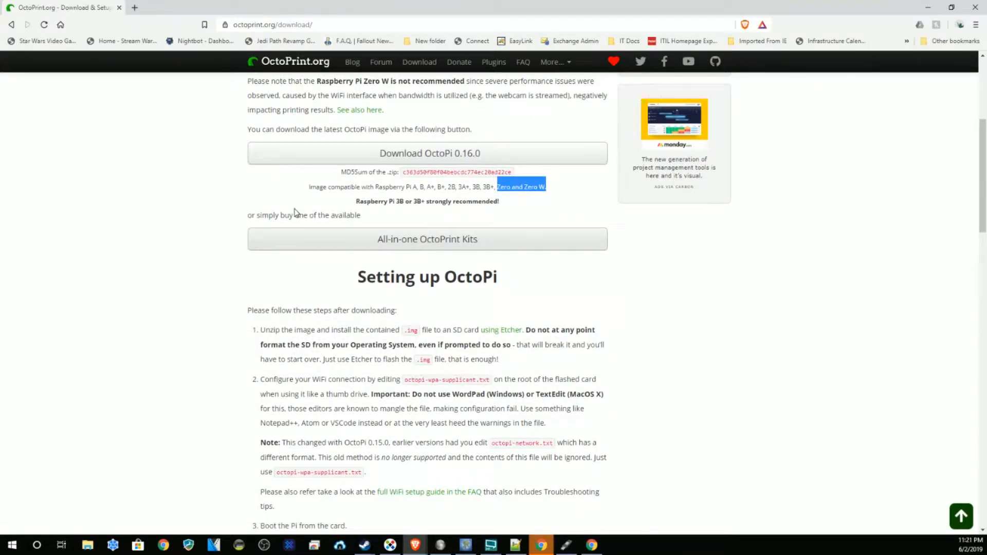
pyautogui.scroll(-2, 294, 213)
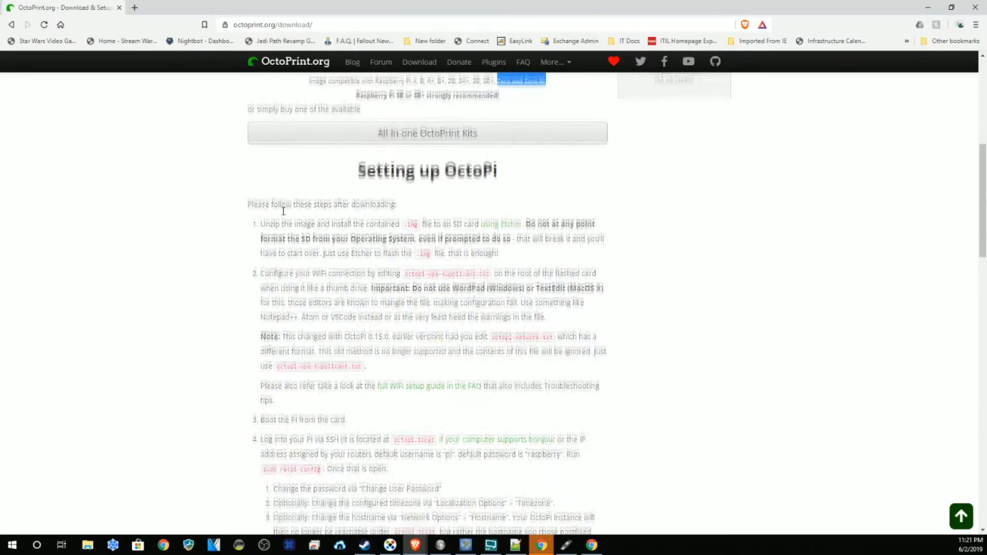
pyautogui.scroll(-1, 283, 211)
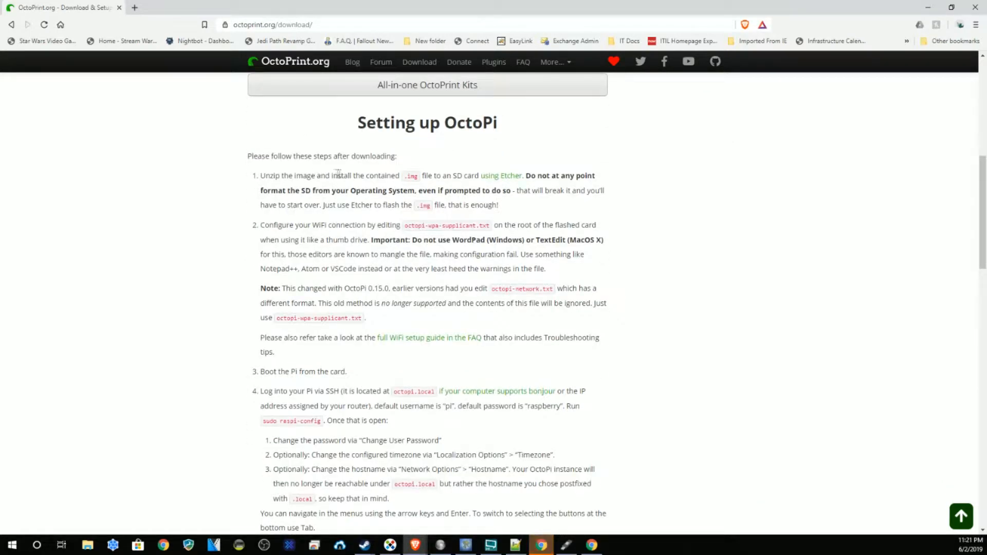
pyautogui.scroll(2, 288, 160)
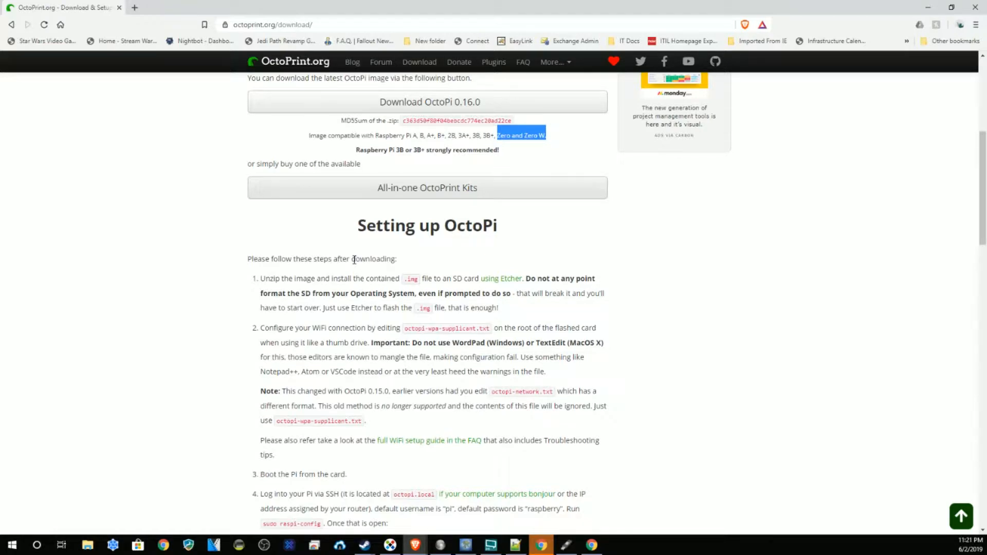
pyautogui.scroll(-3, 354, 259)
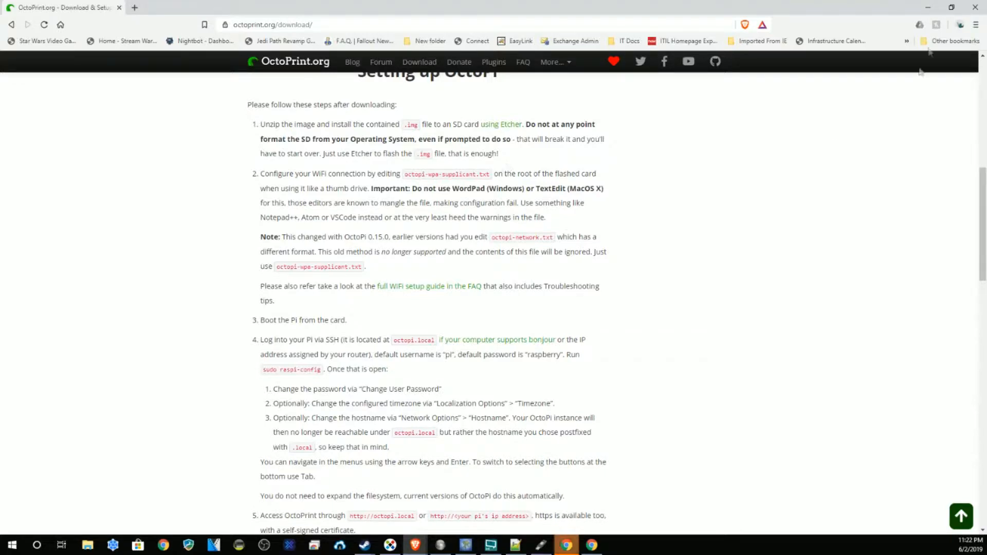
# Step: Minimize the browser and confirm in Properties that octopi-stretch-lite-0.16.0.zip is 562 MB
pyautogui.click(925, 8)
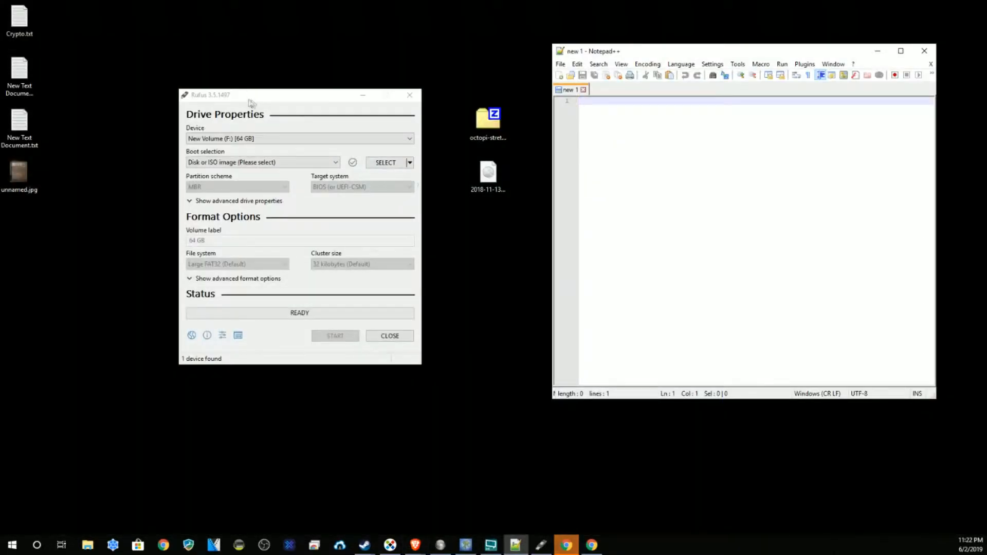
pyautogui.click(498, 124)
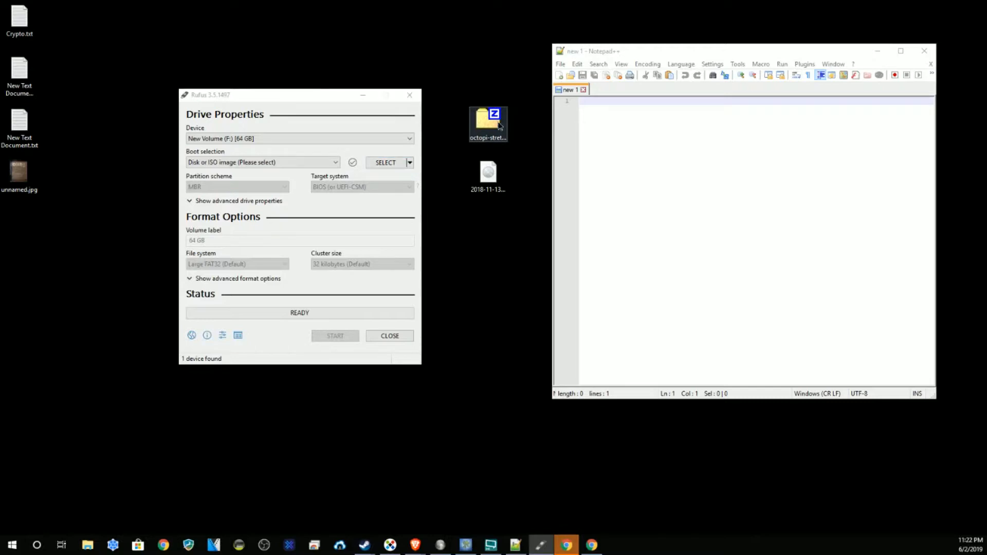
pyautogui.rightClick(495, 126)
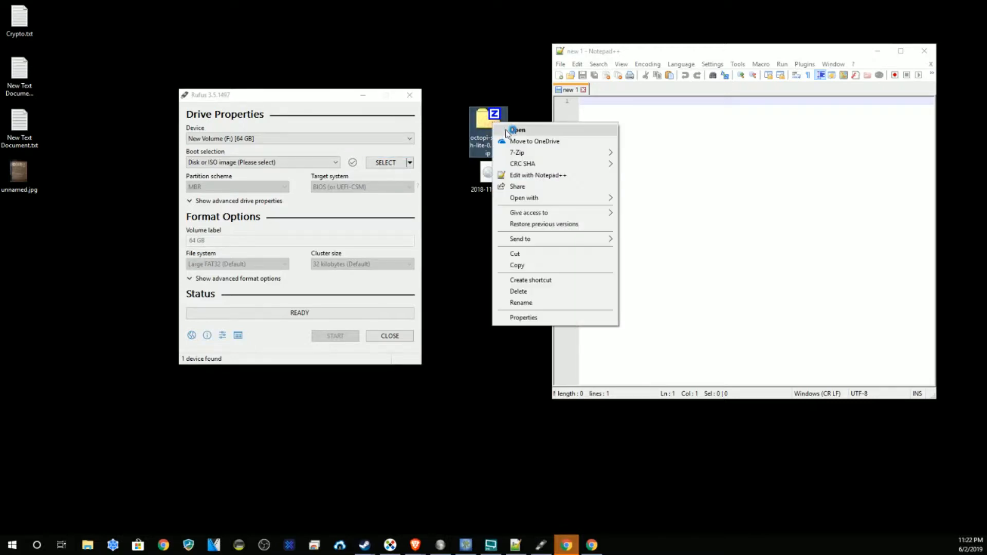
pyautogui.click(519, 316)
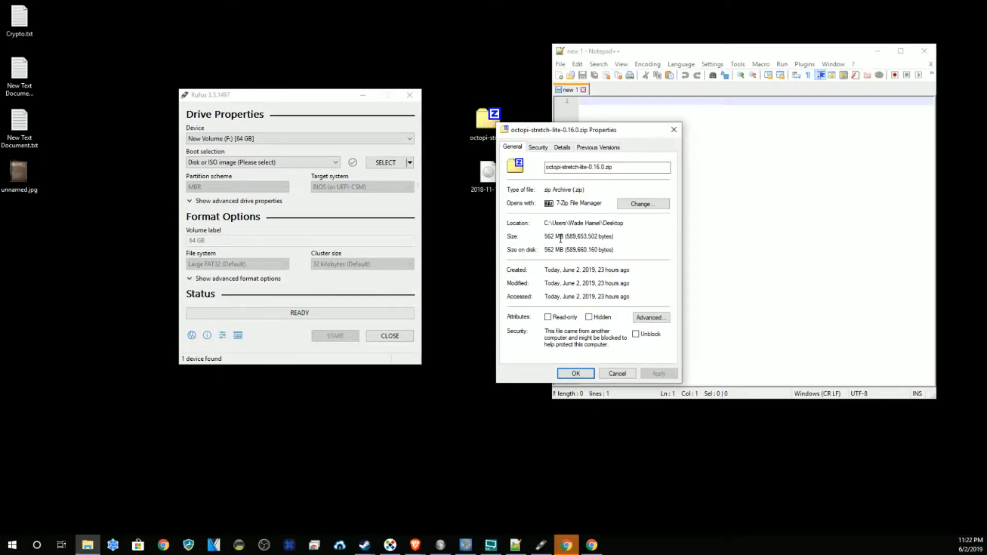
pyautogui.click(617, 373)
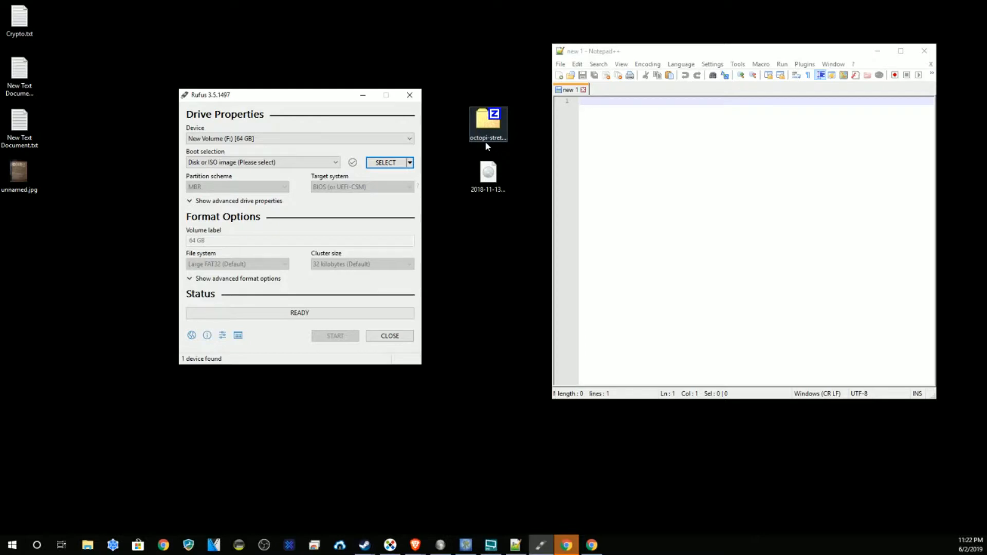
# Step: Drag 2018-11-13-octopi-stretch-lite-0.16.0.img into Rufus as the boot image, then check the zip's 7-Zip options
pyautogui.click(488, 176)
pyautogui.moveTo(491, 176); pyautogui.dragTo(334, 172)
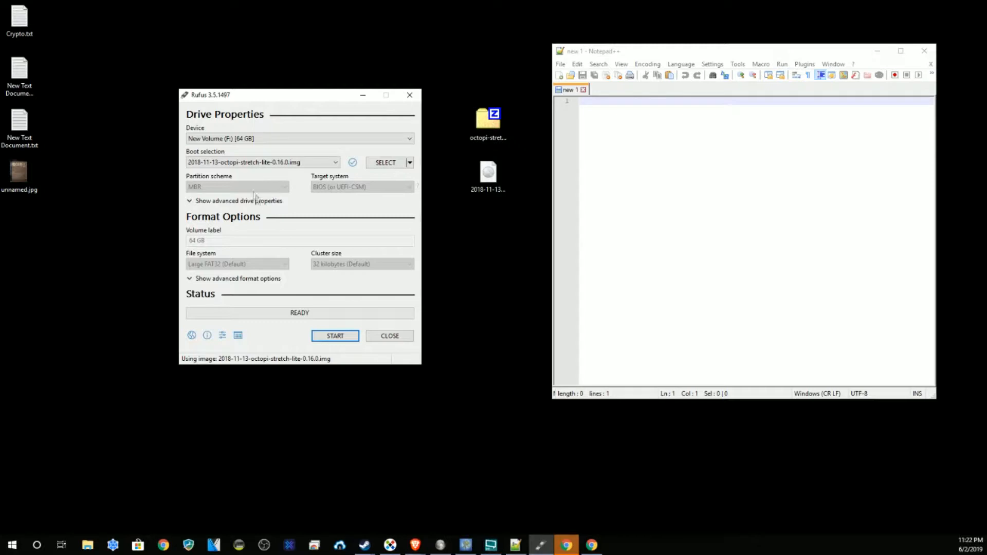
pyautogui.click(496, 122)
pyautogui.rightClick(496, 121)
pyautogui.moveTo(539, 151)
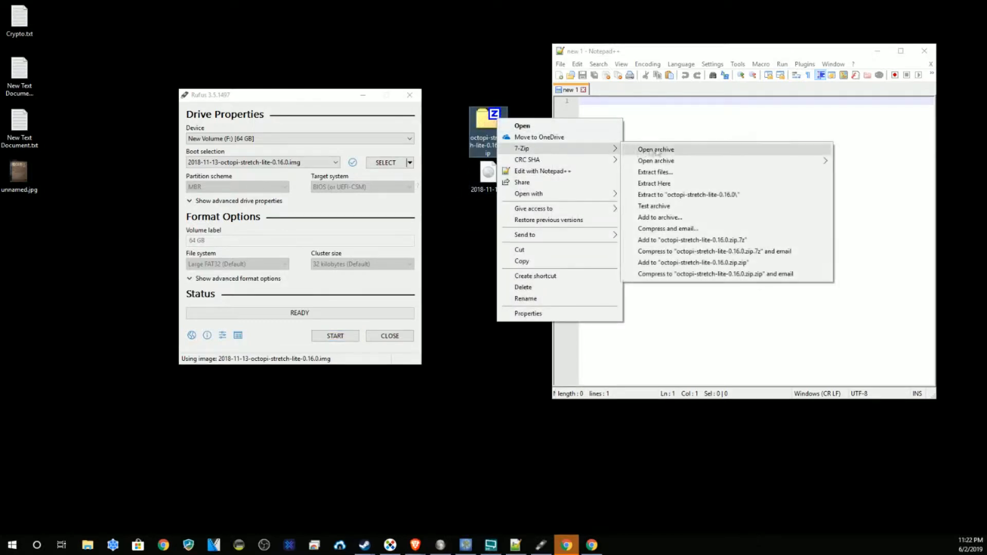
pyautogui.click(453, 228)
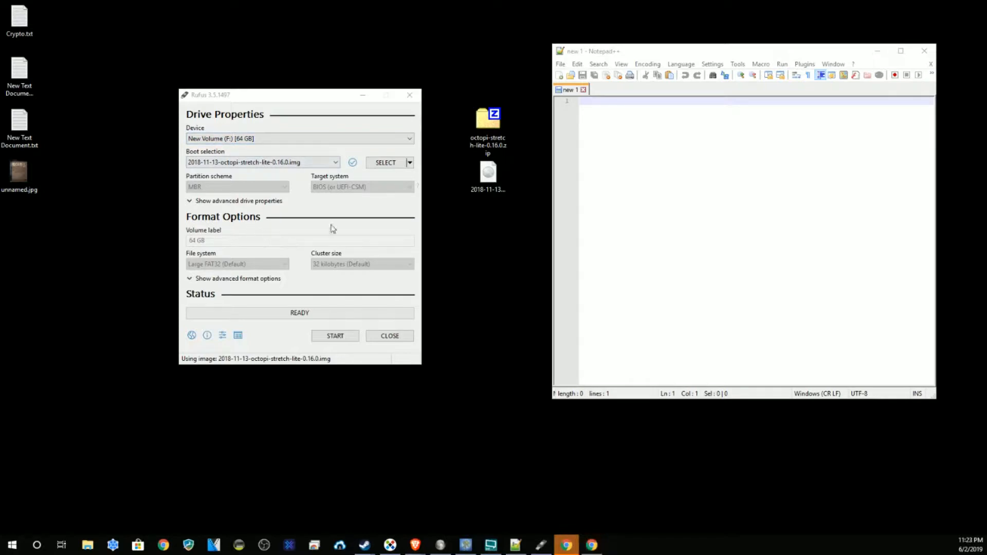
# Step: Start writing the OctoPi image to the 64 GB drive, accepting the data-destruction warning
pyautogui.click(335, 335)
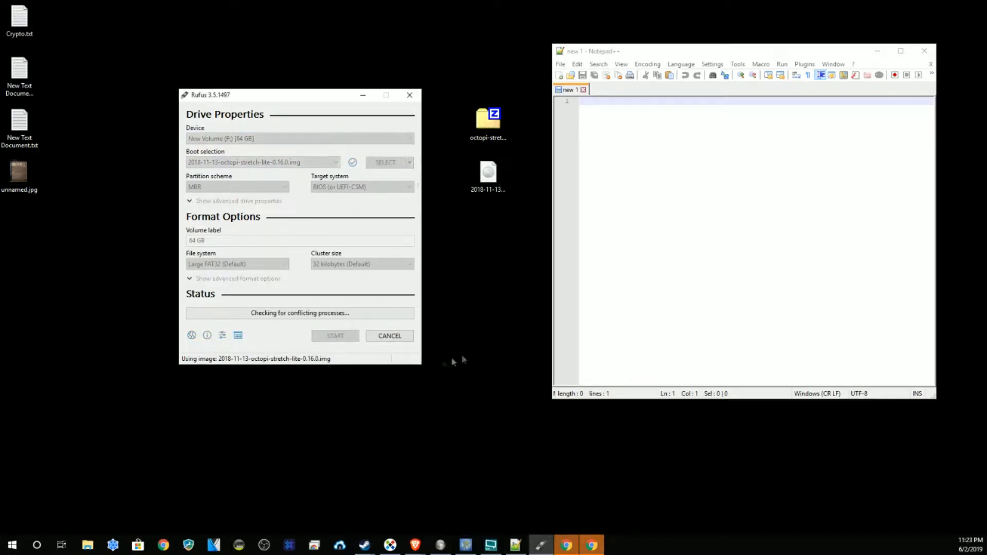
pyautogui.click(511, 315)
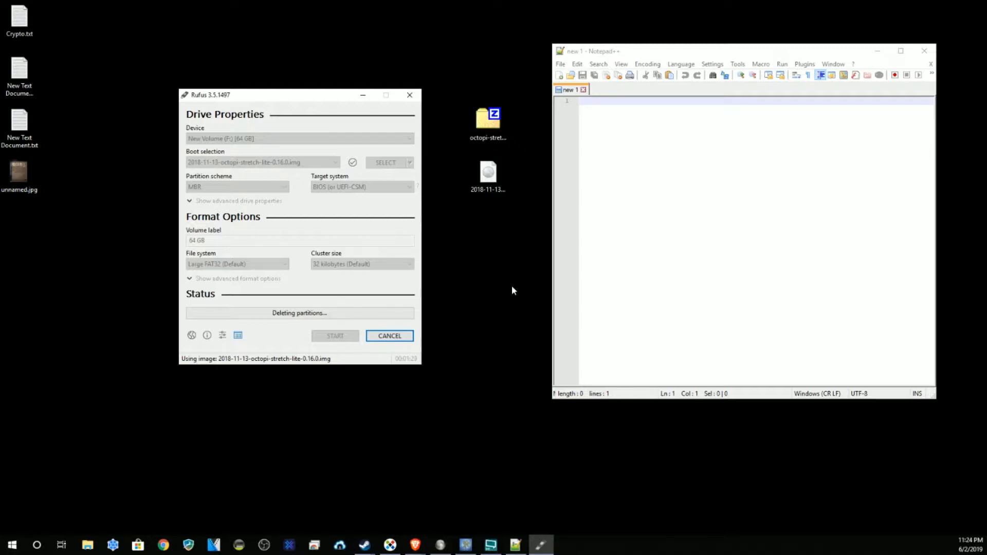
# Step: Cancel the in-progress write to the 64 GB drive and confirm with Yes
pyautogui.click(404, 337)
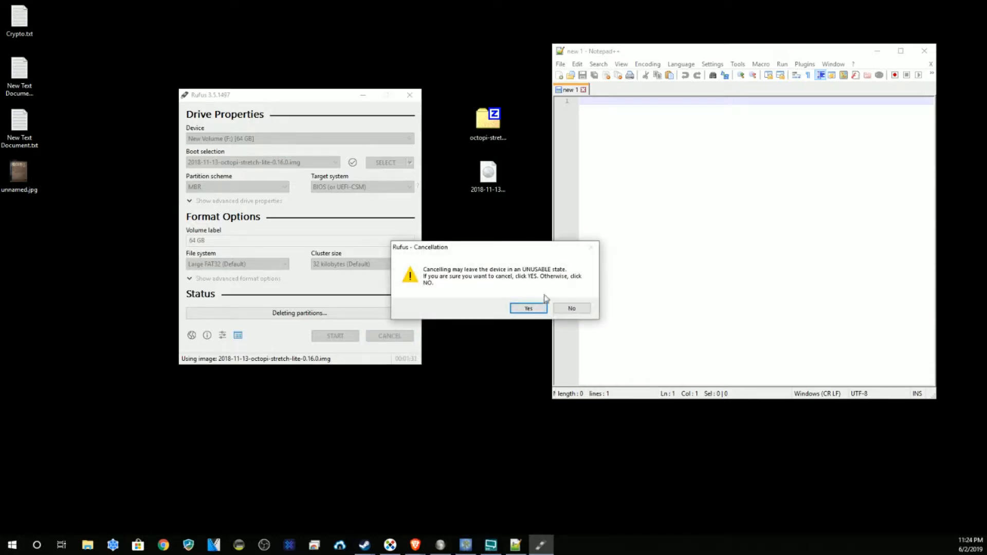
pyautogui.click(528, 307)
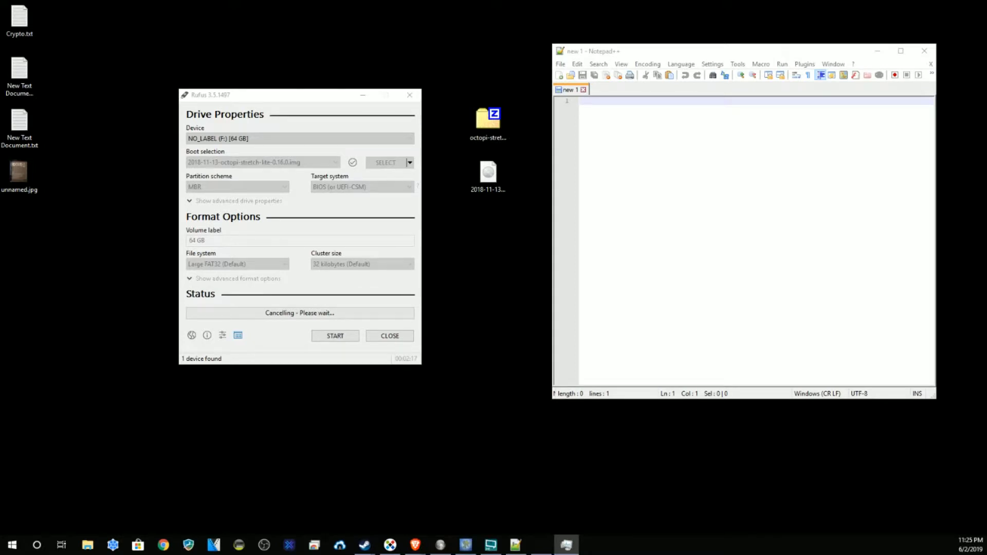
# Step: Relaunch Rufus with the 16 GB EOS_DIGITAL card and load the OctoPi .img as boot image
pyautogui.click(409, 94)
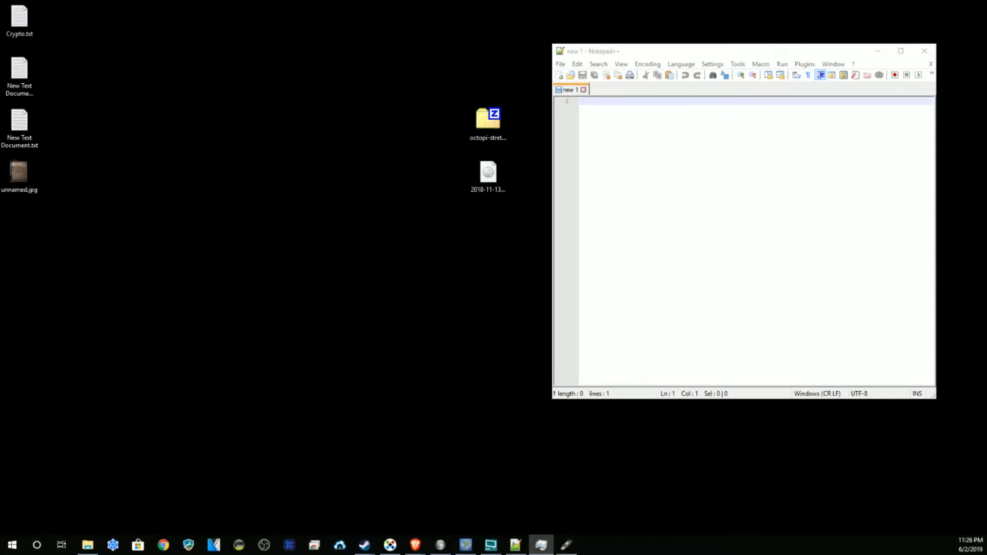
pyautogui.moveTo(190, 192); pyautogui.dragTo(239, 100)
pyautogui.moveTo(488, 174); pyautogui.dragTo(285, 188)
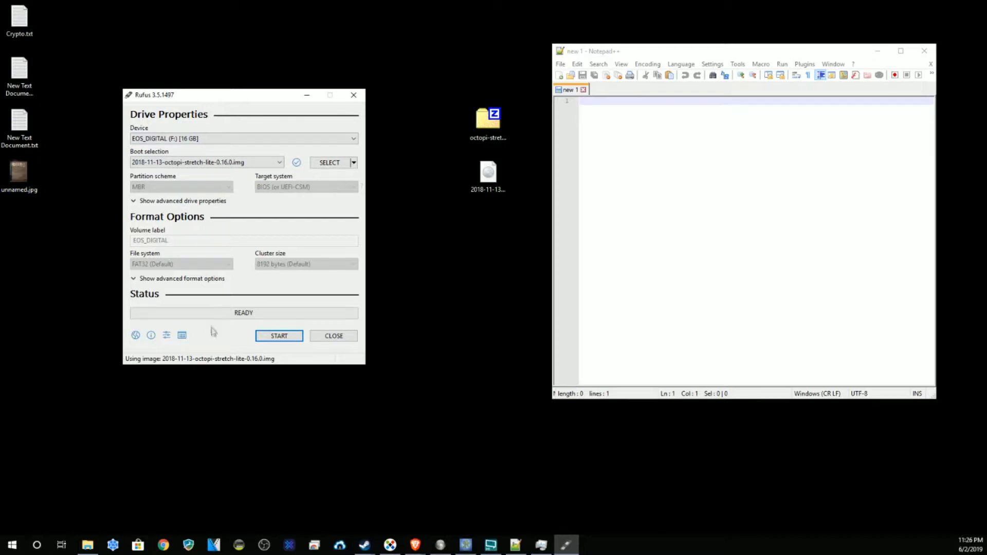
# Step: Begin writing the OctoPi image to the 16 GB EOS_DIGITAL card, accepting data loss
pyautogui.click(279, 335)
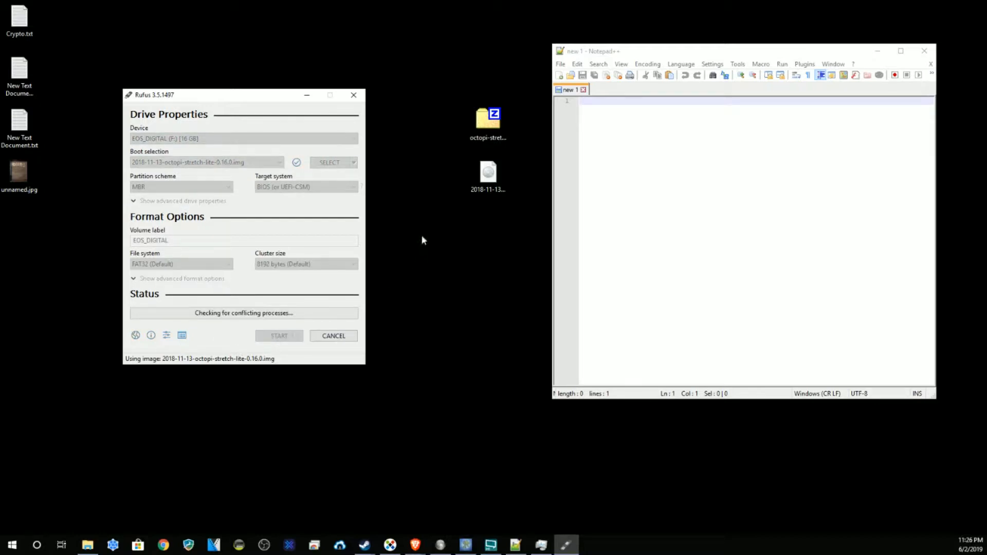
pyautogui.click(516, 311)
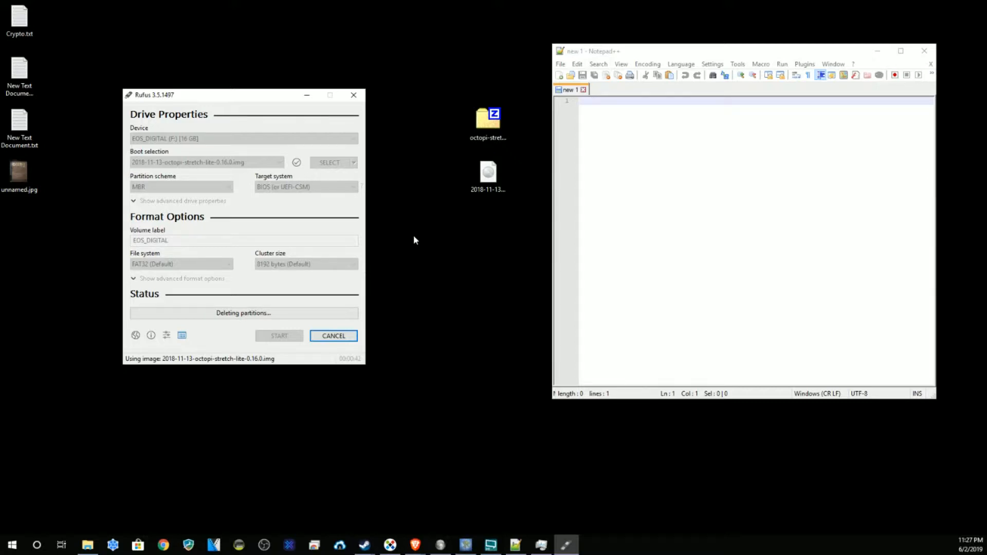
# Step: Cancel the write to the EOS_DIGITAL card and confirm the cancellation with Yes
pyautogui.click(331, 341)
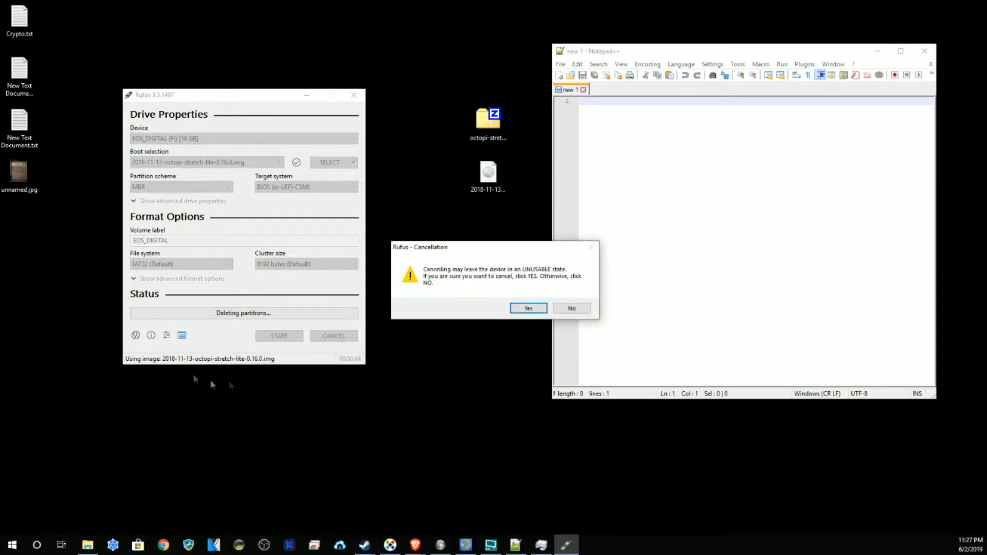
pyautogui.click(524, 309)
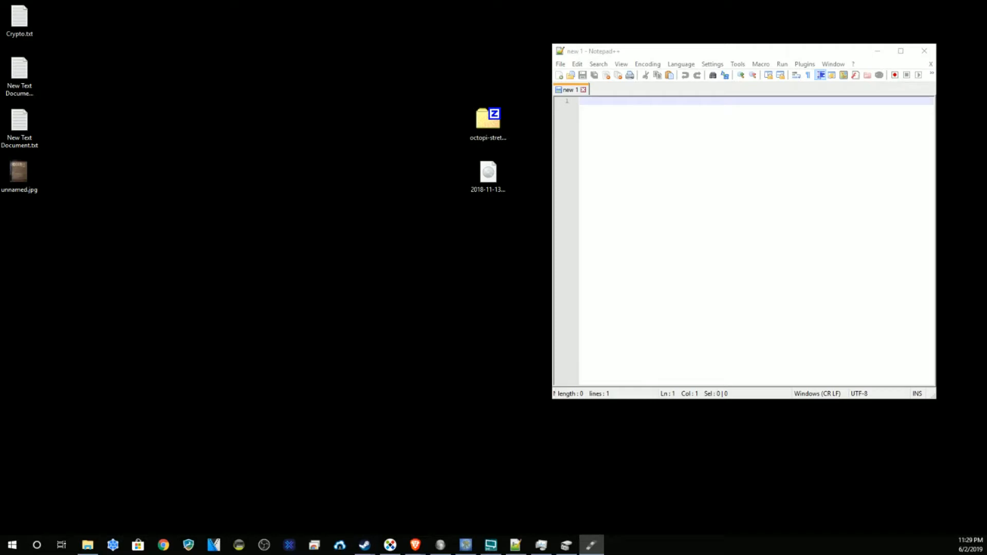
# Step: Write 2018-11-13-octopi-stretch-lite-0.16.0.img to the 16 GB drive in Rufus, accepting the data-erase warning
pyautogui.click(591, 545)
pyautogui.moveTo(488, 174); pyautogui.dragTo(353, 189)
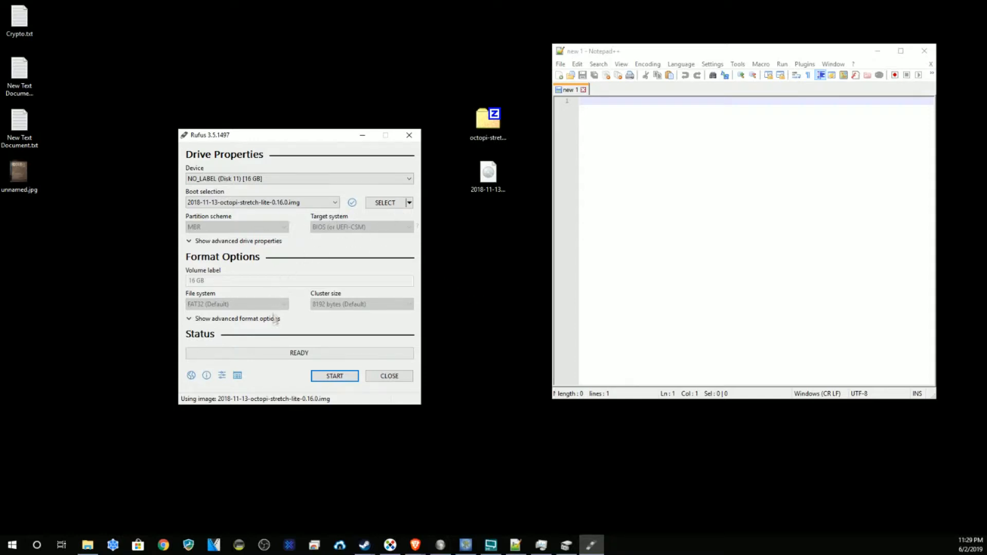
pyautogui.click(335, 376)
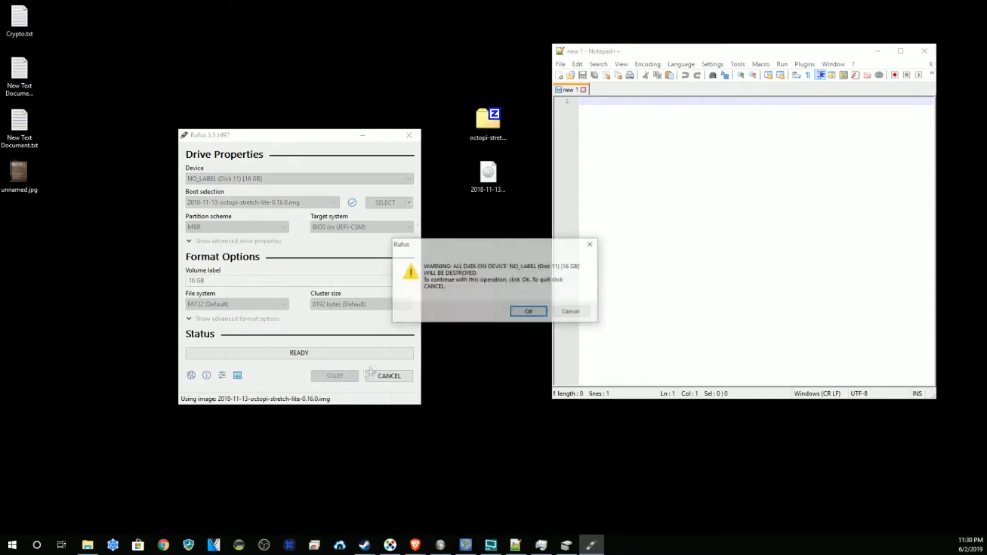
pyautogui.click(529, 312)
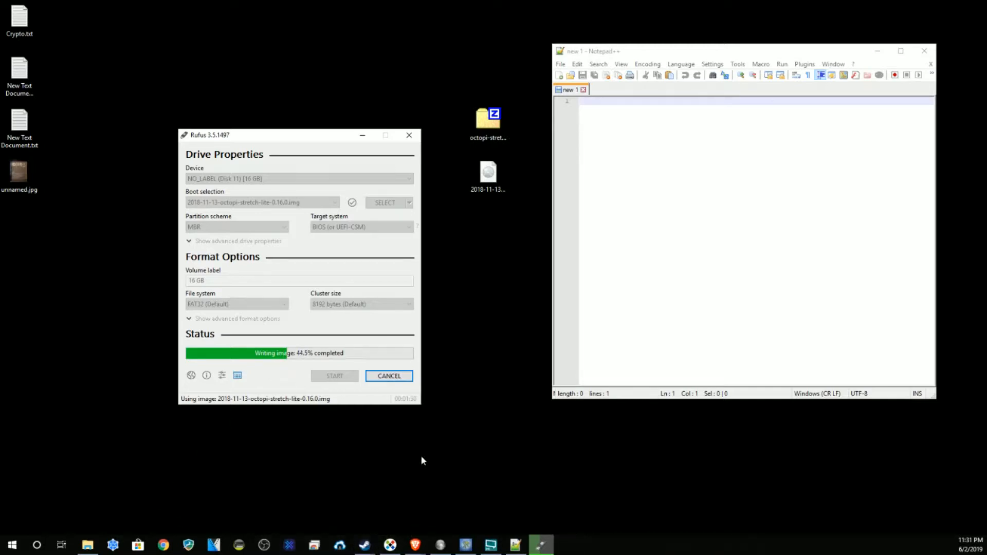
pyautogui.moveTo(539, 549)
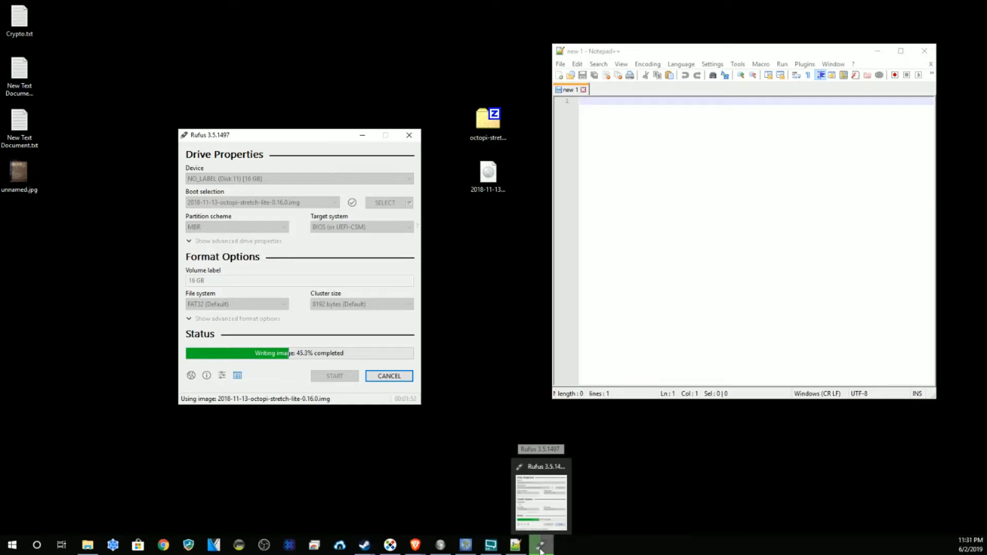
# Step: Find the Wi-Fi file names octopi-network.txt and octopi-wpa-supplicant.txt on the download page, then minimize Brave
pyautogui.click(488, 501)
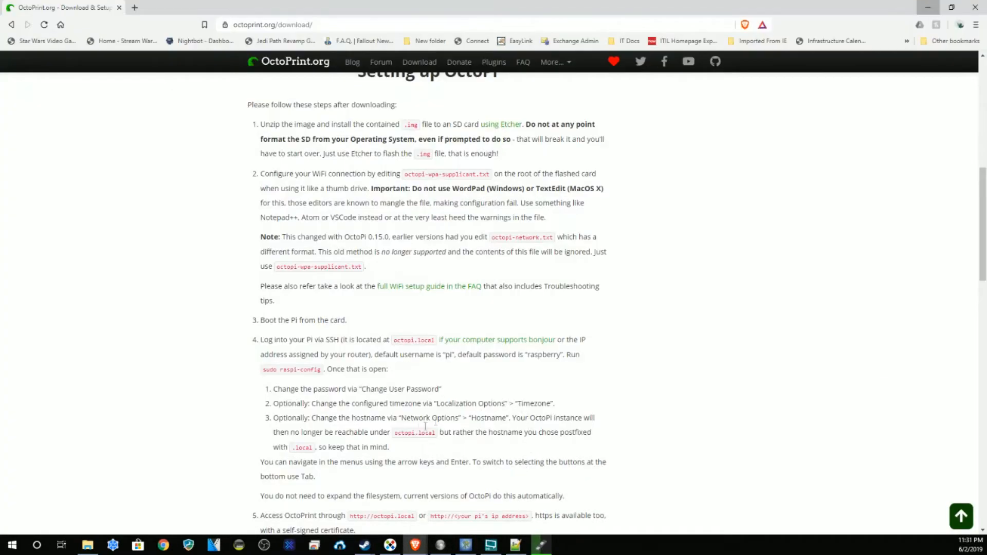
pyautogui.scroll(-1, 458, 241)
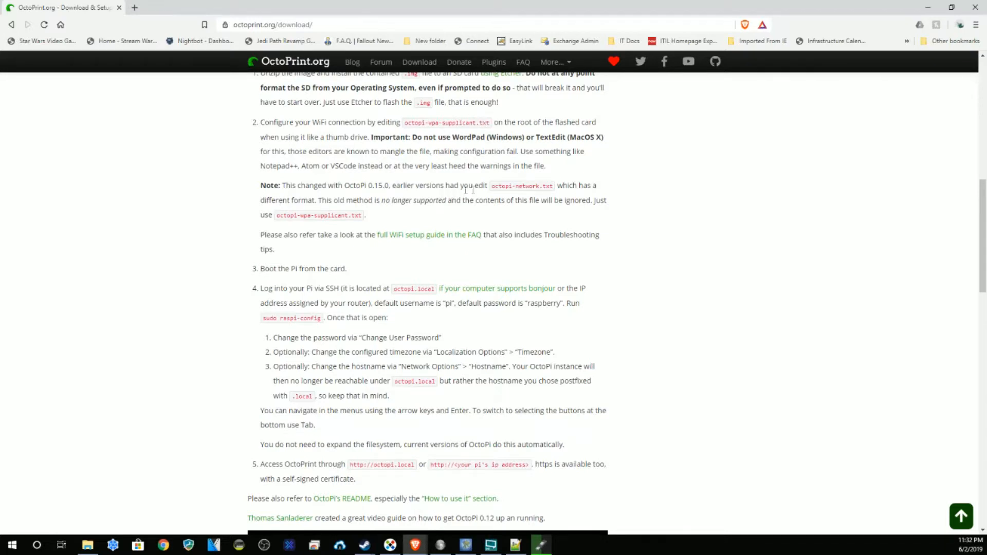
pyautogui.moveTo(554, 186); pyautogui.dragTo(491, 187)
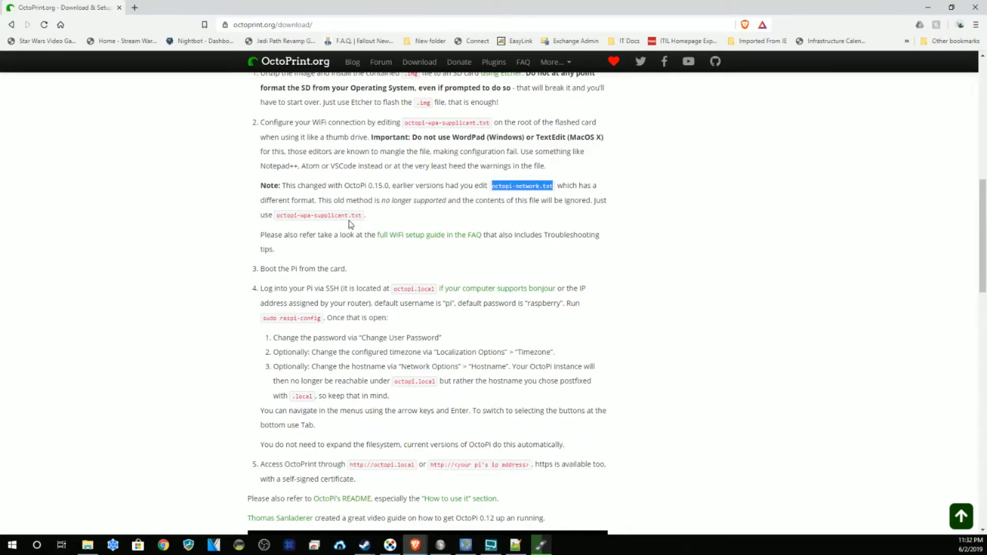
pyautogui.moveTo(362, 214); pyautogui.dragTo(274, 219)
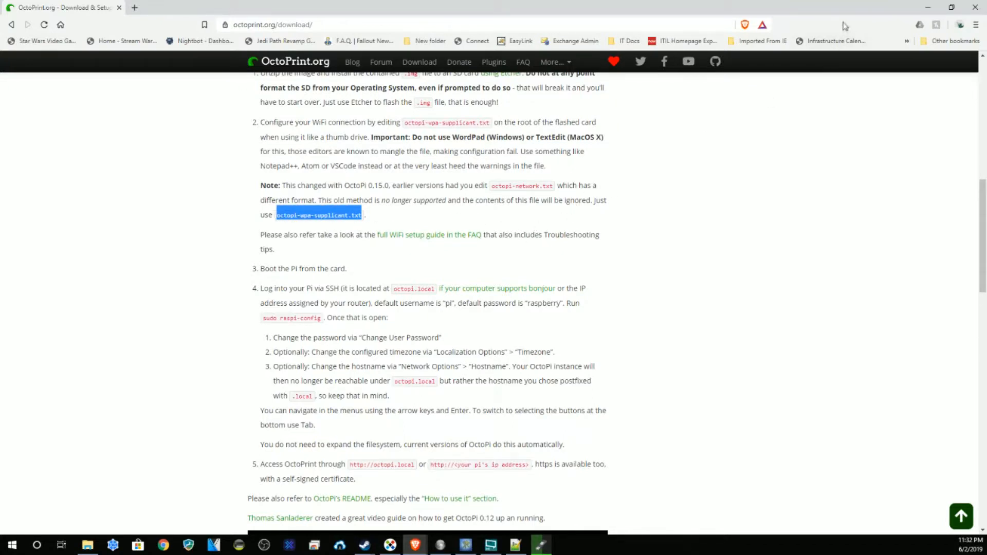
pyautogui.click(926, 10)
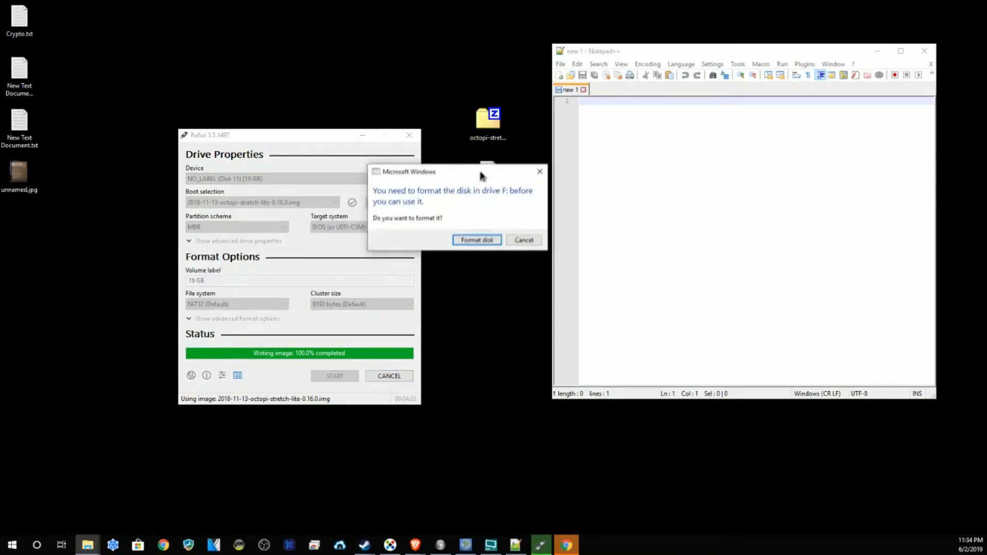
# Step: Cancel the format prompt for the freshly written drive F:, then show This PC's Devices and drives
pyautogui.moveTo(480, 177); pyautogui.dragTo(490, 166)
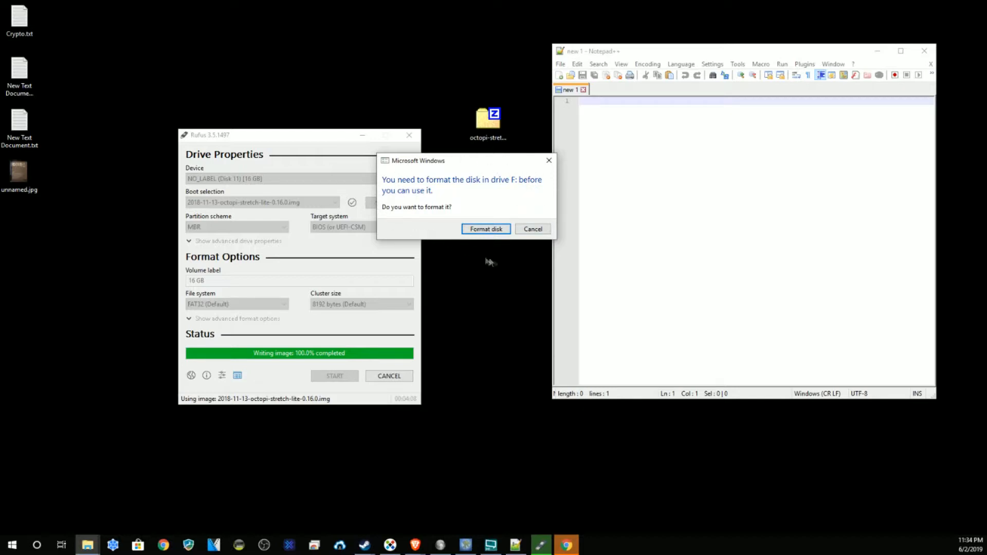
pyautogui.click(537, 229)
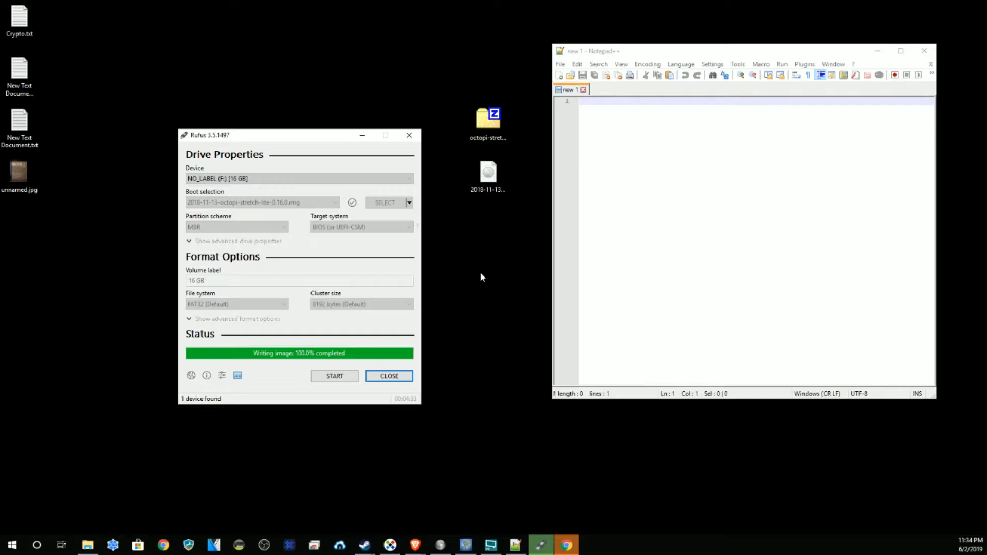
pyautogui.click(91, 550)
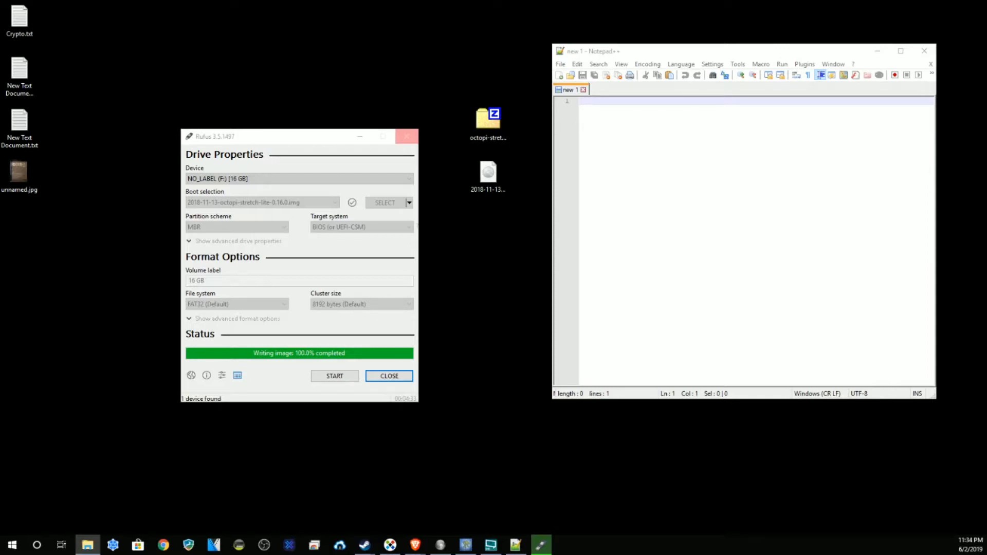
pyautogui.scroll(-3, 354, 249)
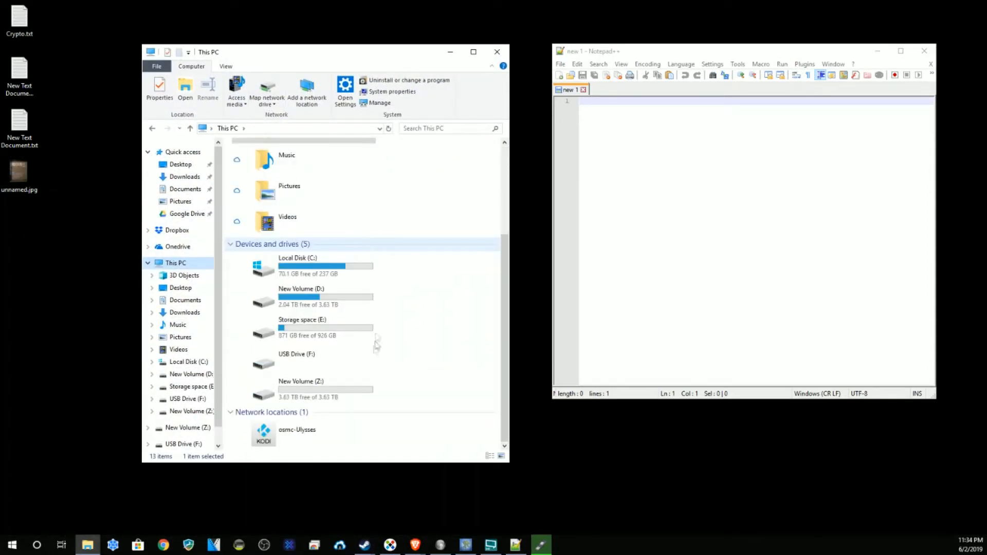
# Step: Try opening USB Drive (F:), dismiss the format and error prompts, then eject it and minimize Explorer
pyautogui.doubleClick(306, 362)
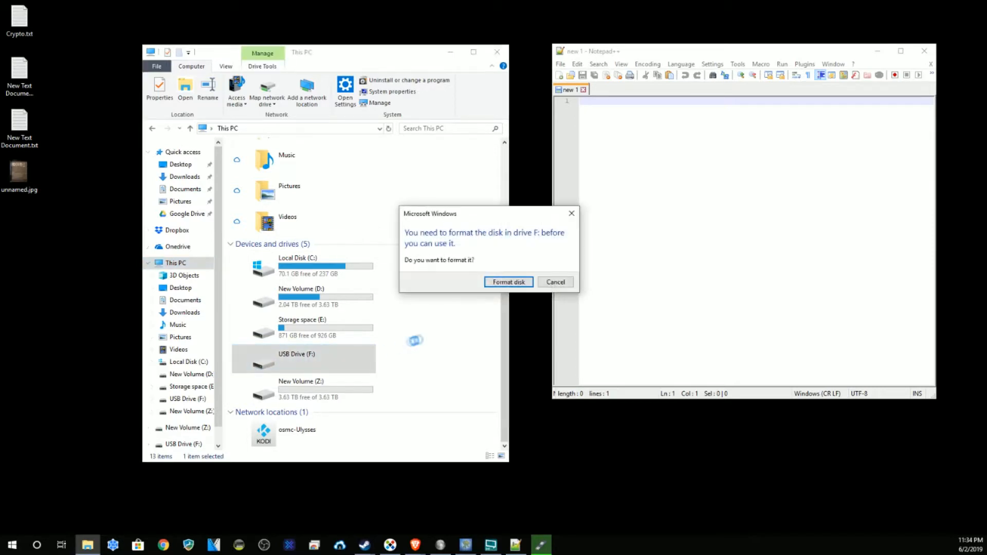
pyautogui.click(555, 282)
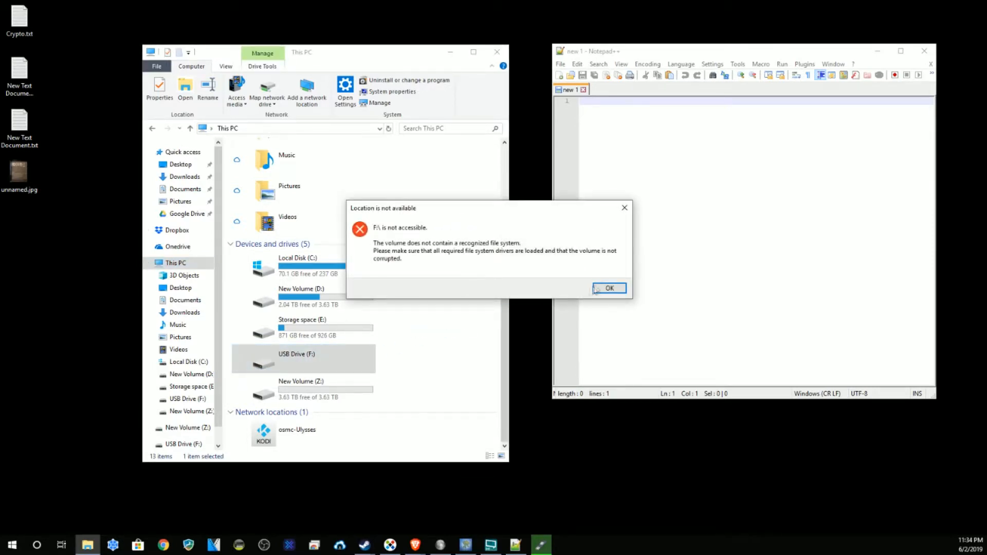
pyautogui.click(606, 288)
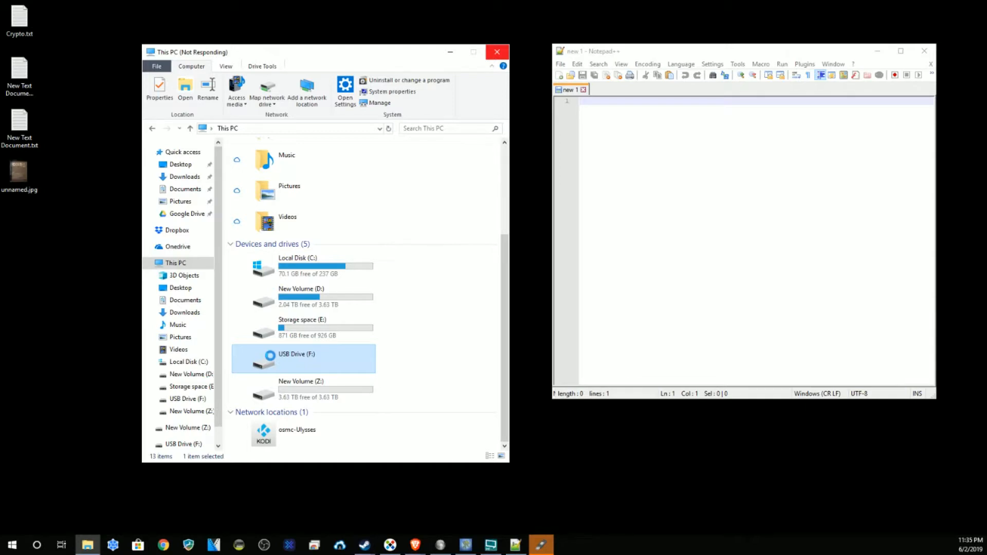
pyautogui.rightClick(270, 355)
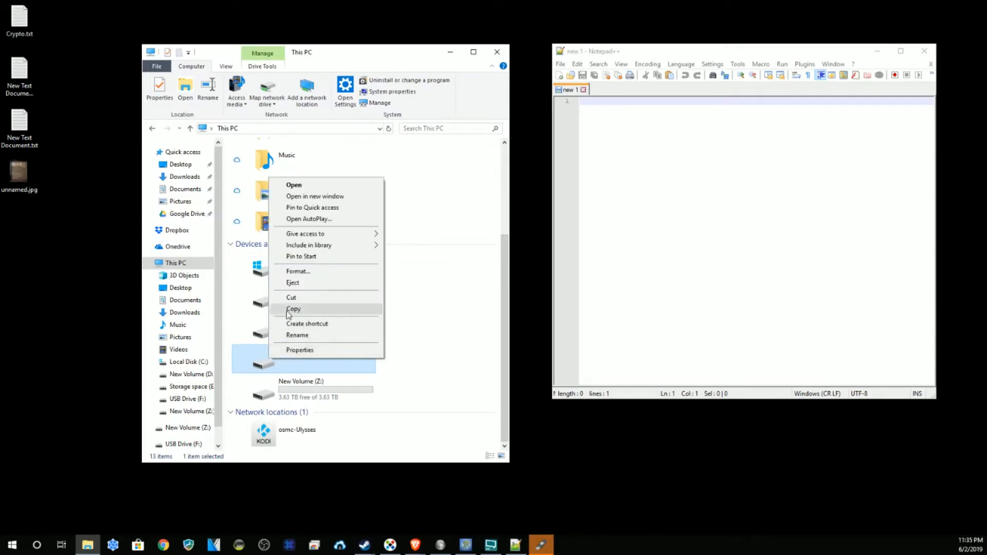
pyautogui.click(294, 283)
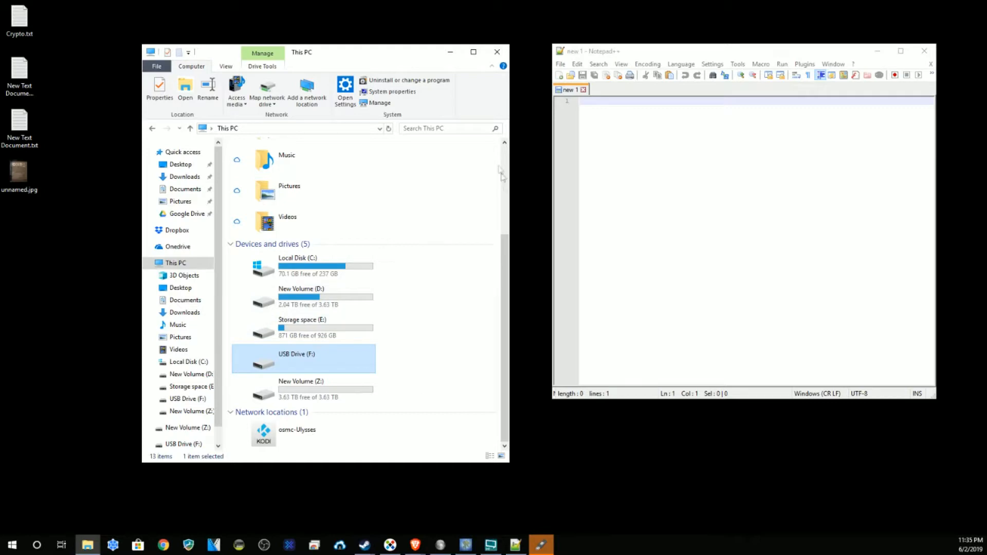
pyautogui.click(450, 52)
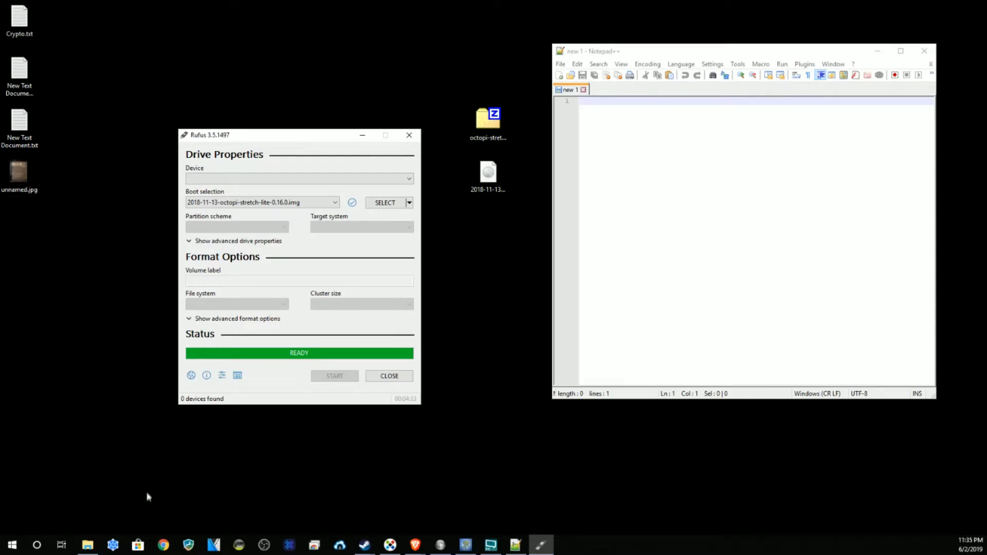
# Step: Close Rufus, return Brave to the octopi-wpa-supplicant.txt Wi-Fi step, then minimize the browser
pyautogui.click(389, 376)
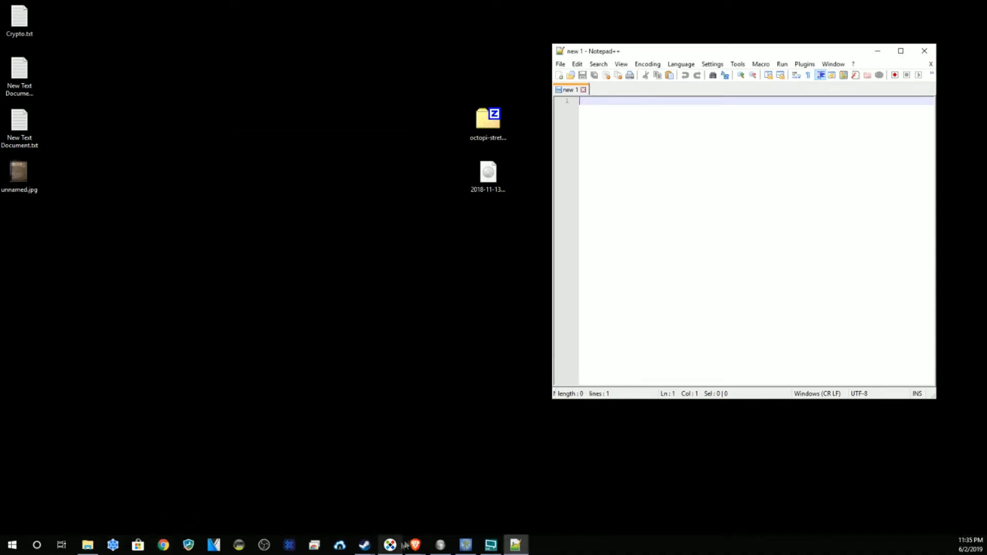
pyautogui.moveTo(415, 545)
pyautogui.click(470, 496)
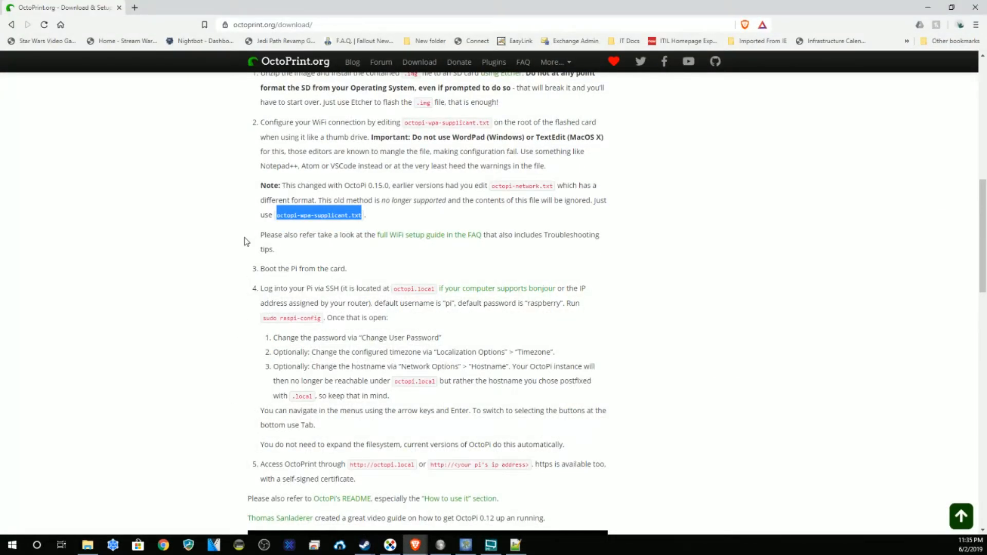
pyautogui.scroll(-1, 245, 241)
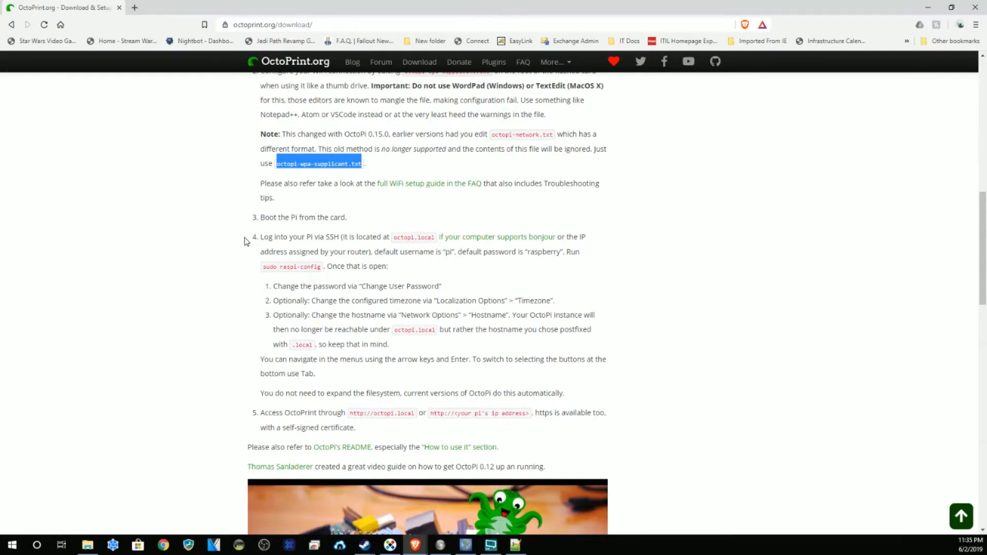
pyautogui.press('super+e')
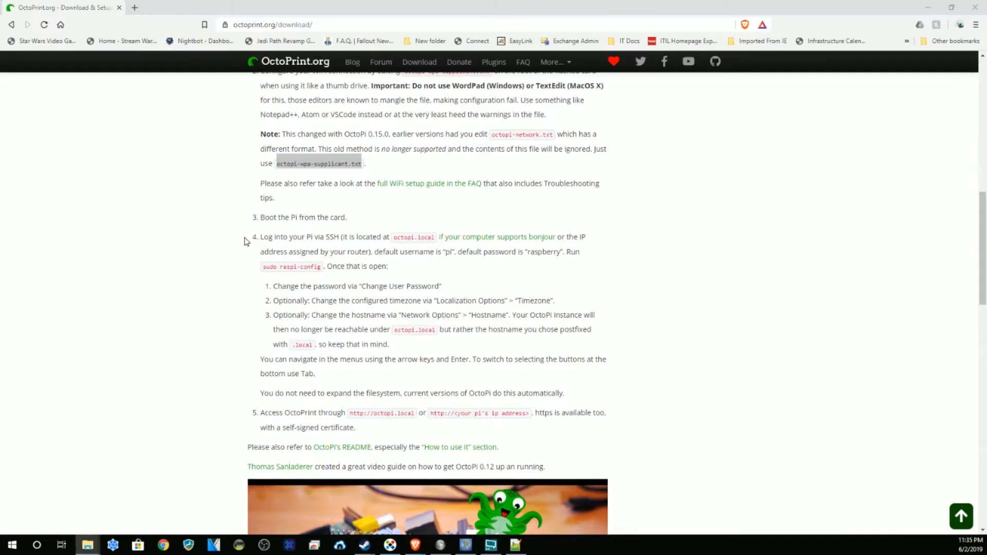
pyautogui.hotkey('alt', 'Tab')
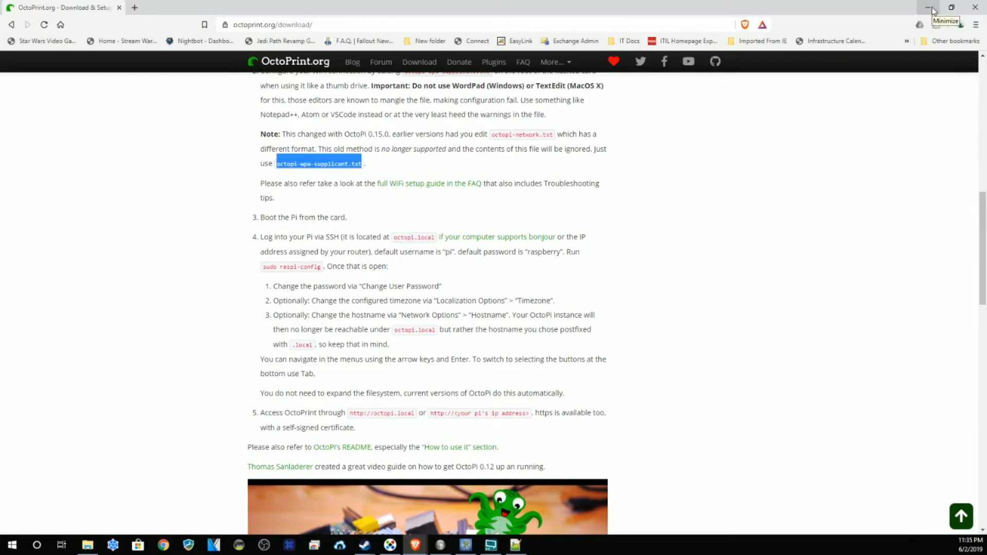
pyautogui.scroll(1, 753, 130)
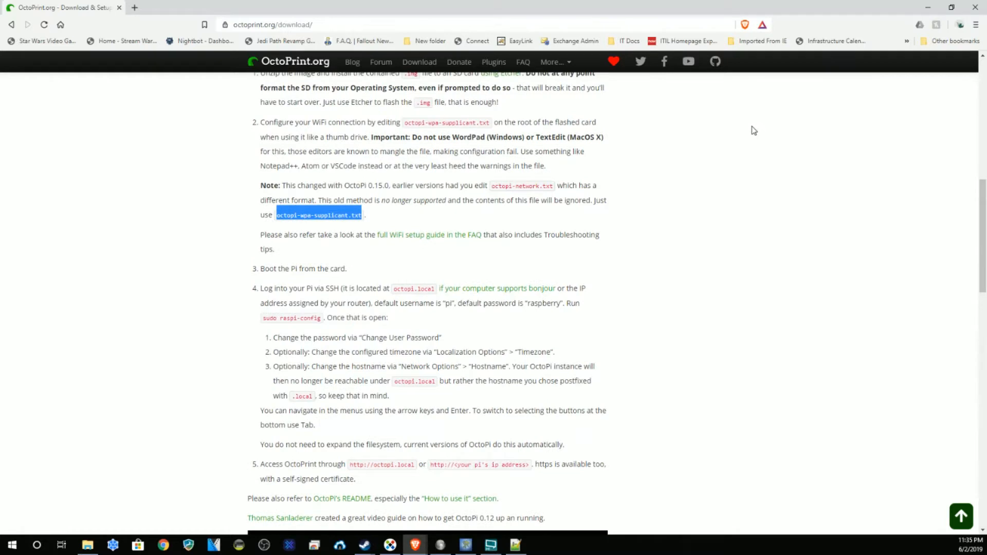
pyautogui.click(928, 7)
# Step: Open This PC in File Explorer and select USB Drive (F:)
pyautogui.click(87, 545)
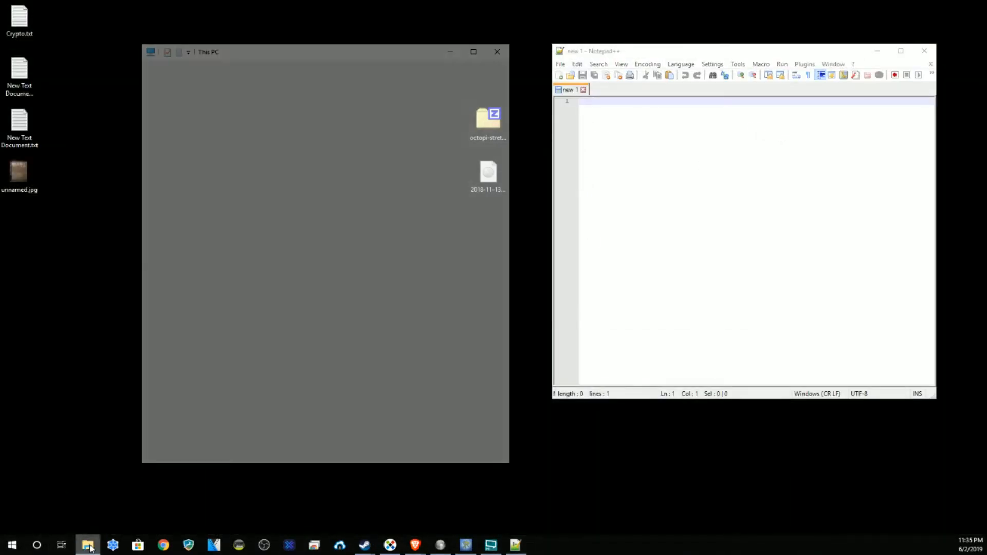
pyautogui.scroll(-1, 352, 317)
pyautogui.scroll(1, 351, 317)
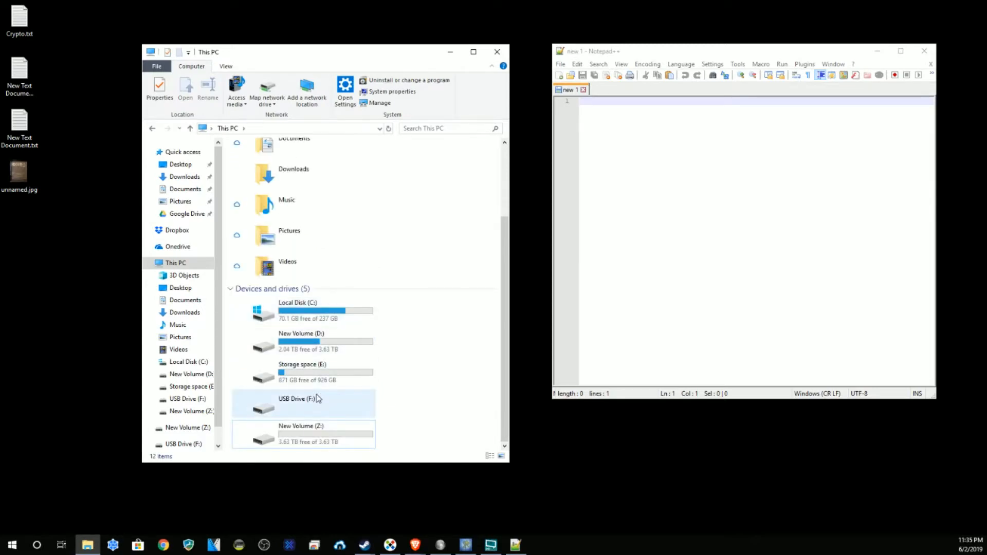
pyautogui.scroll(1, 317, 399)
pyautogui.scroll(-1, 317, 398)
pyautogui.click(273, 409)
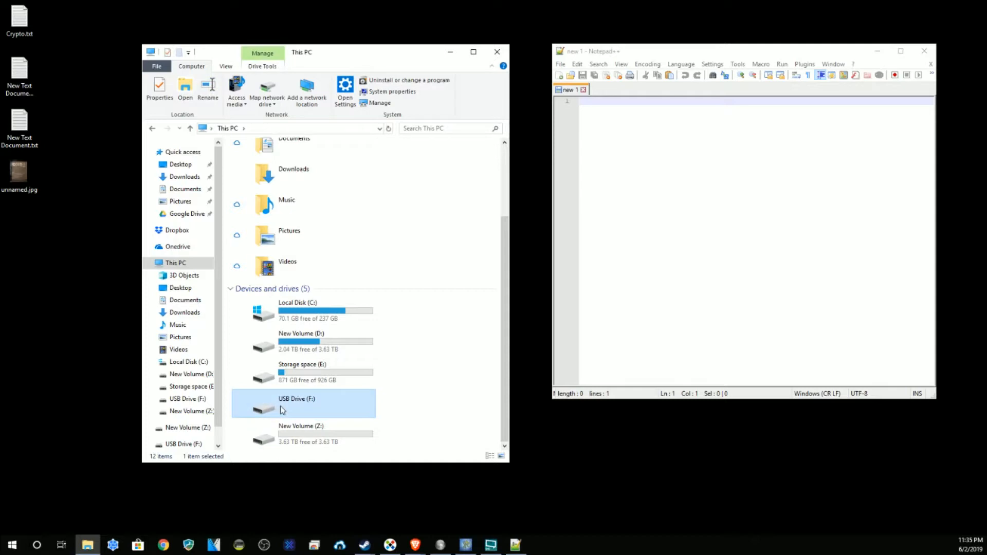
# Step: Open drive F:, decline formatting and dismiss the error, then close File Explorer and Notepad++
pyautogui.rightClick(288, 406)
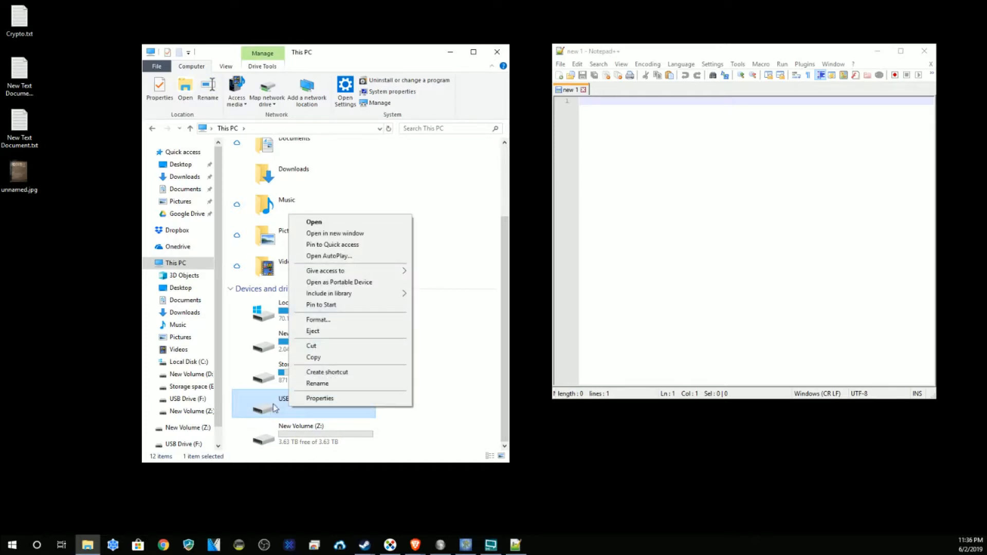
pyautogui.click(320, 223)
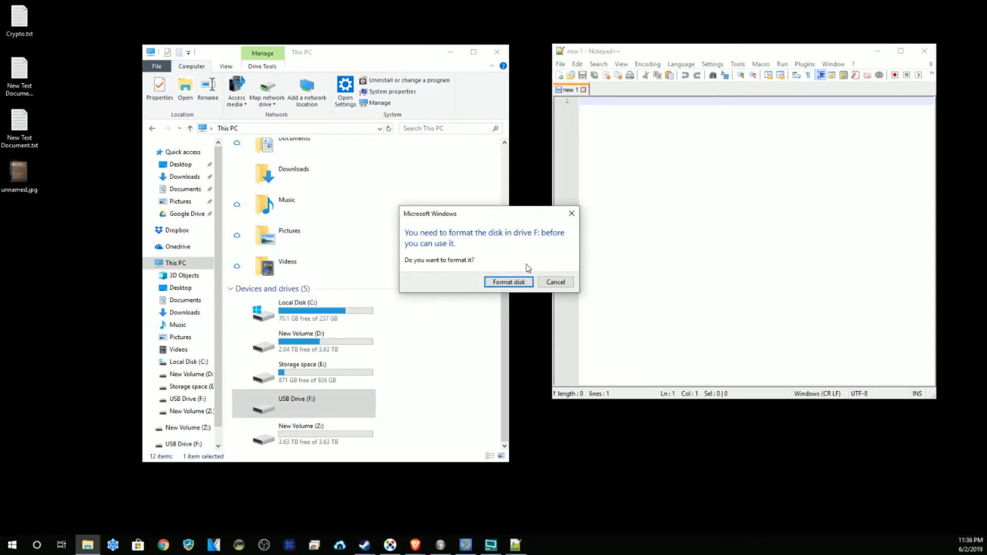
pyautogui.click(556, 281)
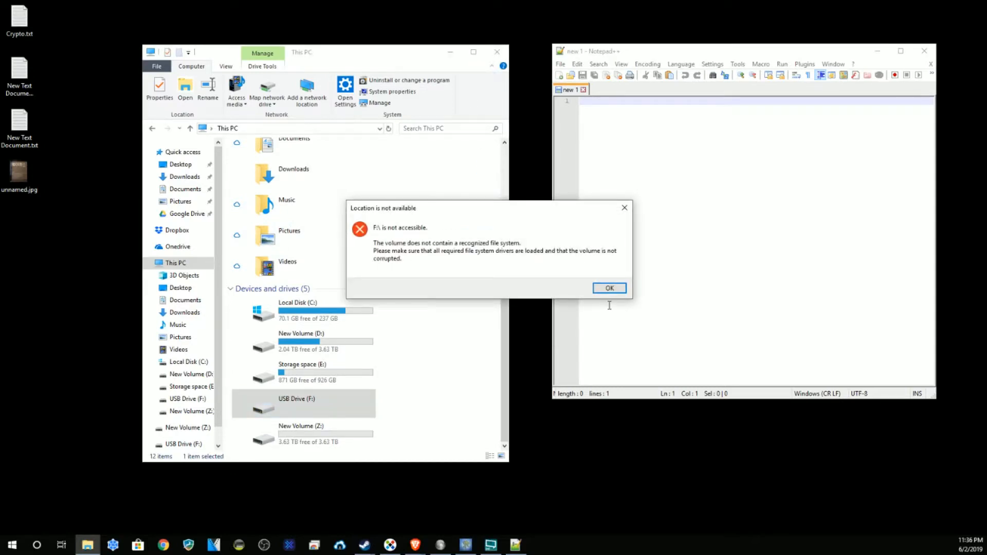
pyautogui.click(610, 289)
pyautogui.click(497, 52)
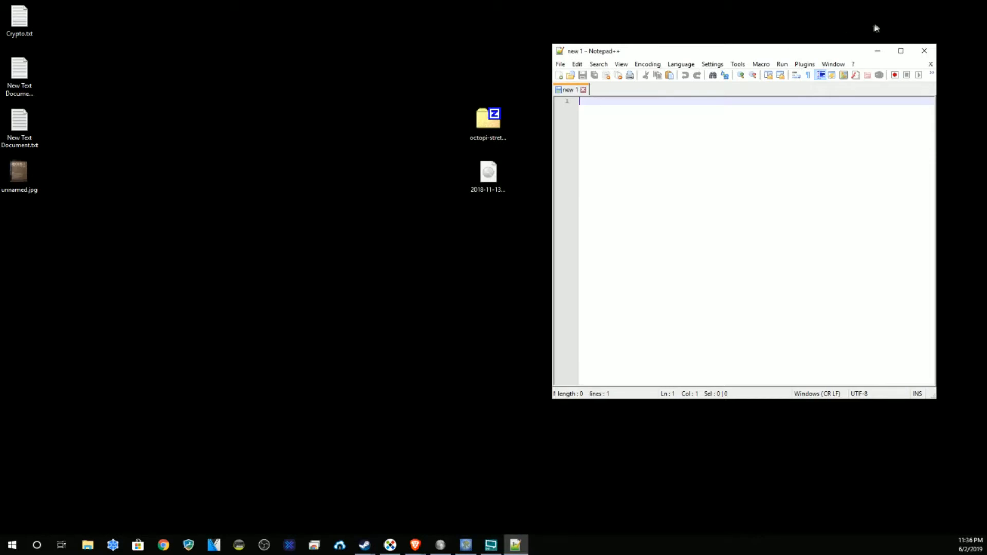
pyautogui.click(924, 51)
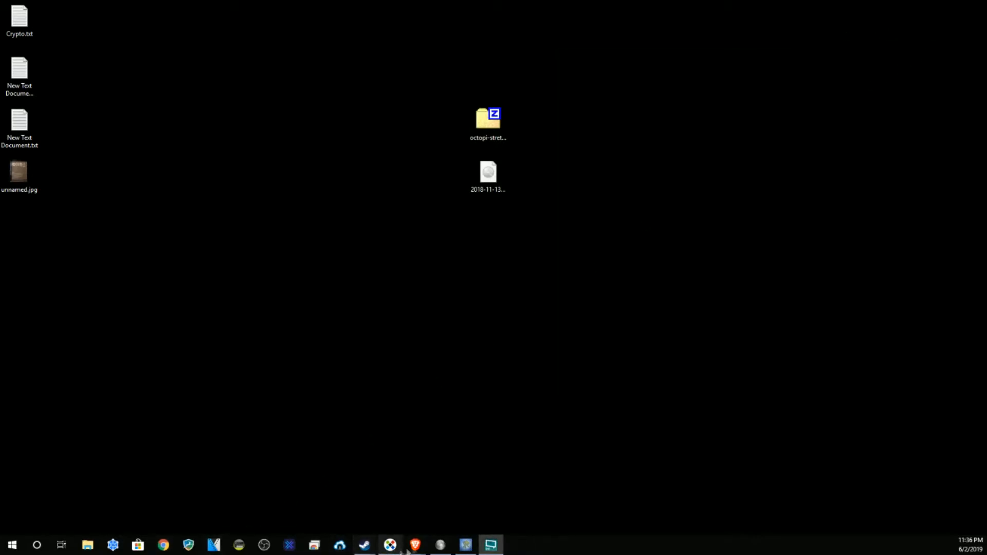
# Step: Bring the OctoPrint download page forward and scroll through the octoprint.org setup steps
pyautogui.moveTo(415, 545)
pyautogui.click(450, 524)
pyautogui.scroll(1, 329, 334)
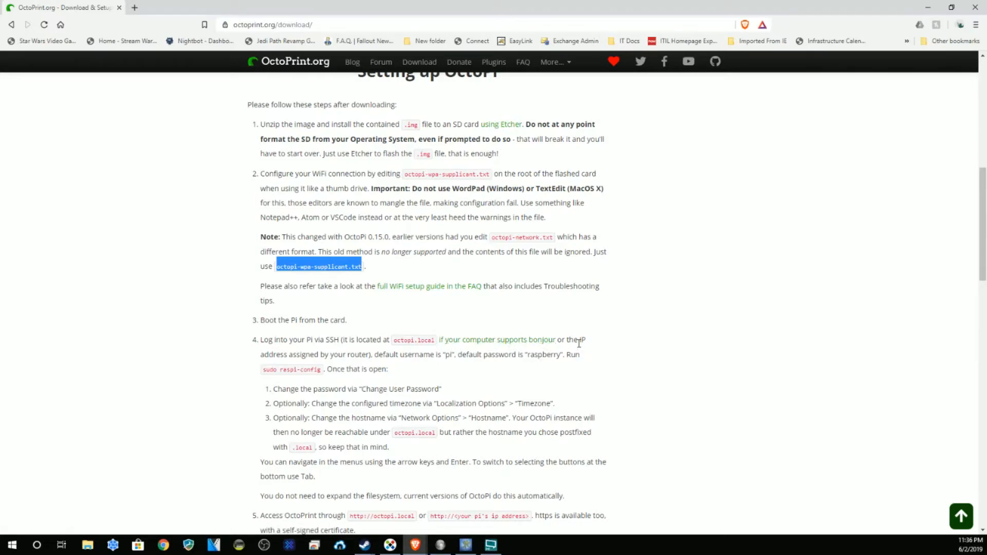
pyautogui.scroll(-1, 437, 409)
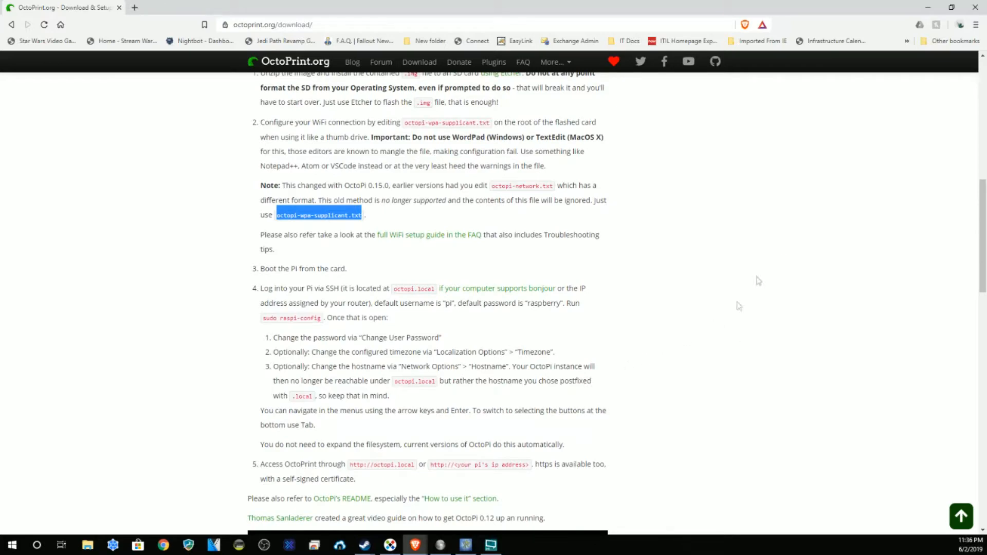
pyautogui.scroll(-2, 715, 252)
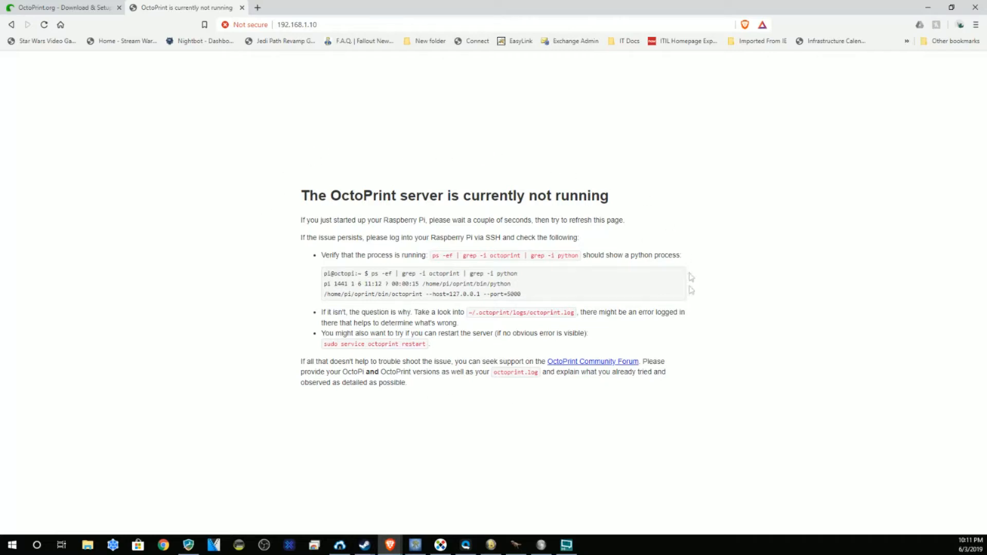
# Step: Reload the 192.168.1.10 page until the Setup Wizard's Hello welcome page appears
pyautogui.moveTo(335, 24); pyautogui.dragTo(273, 32)
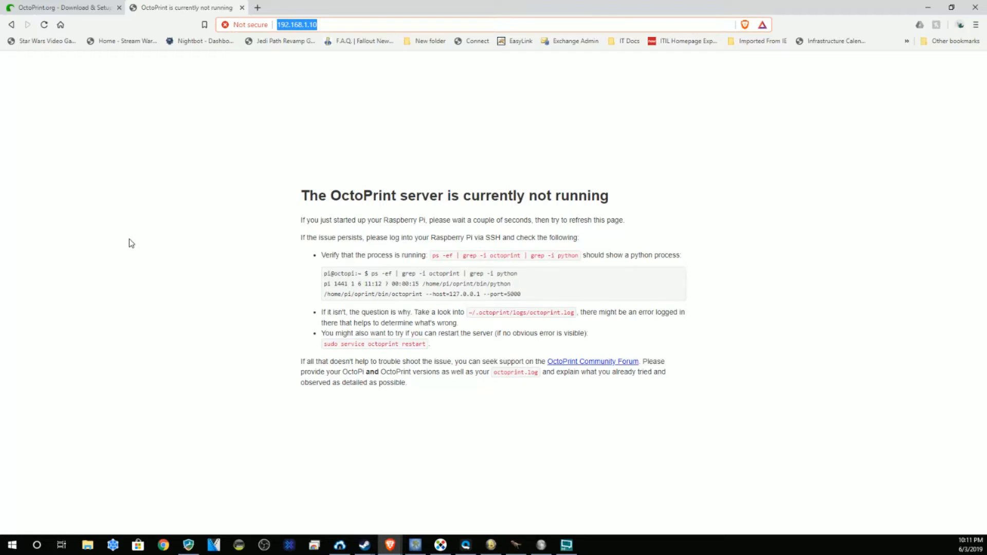
pyautogui.click(44, 24)
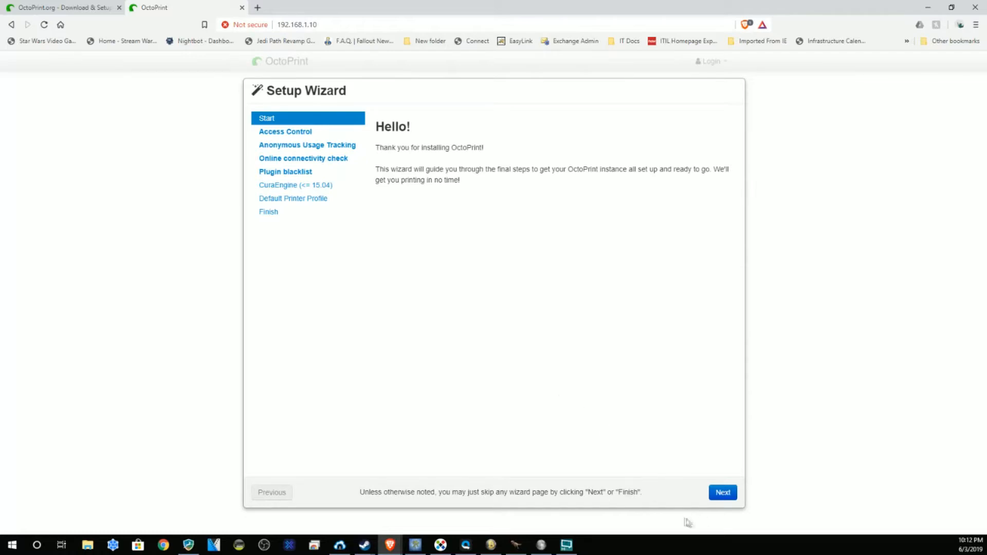
# Step: On the Access Control page, enter an admin username and password and keep access control enabled
pyautogui.click(722, 492)
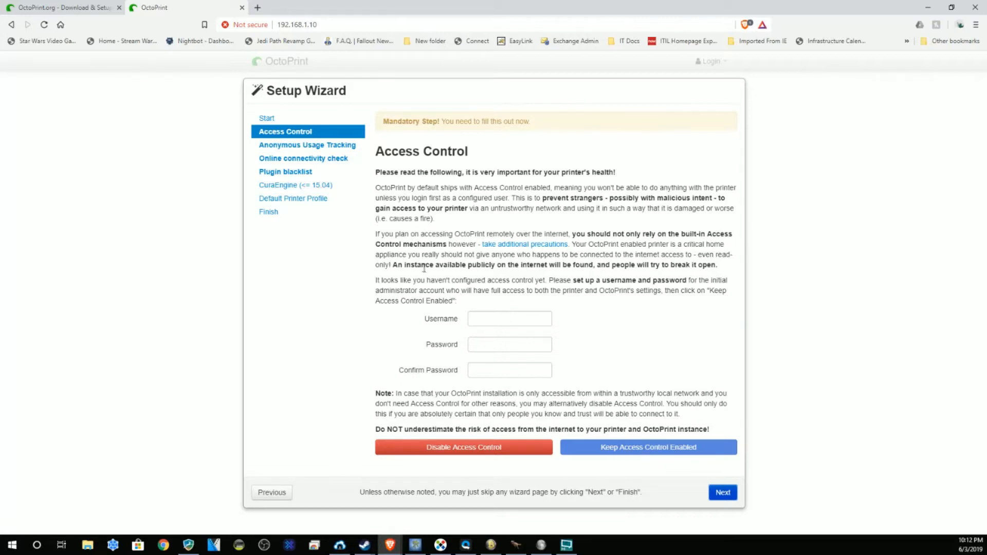
pyautogui.click(488, 319)
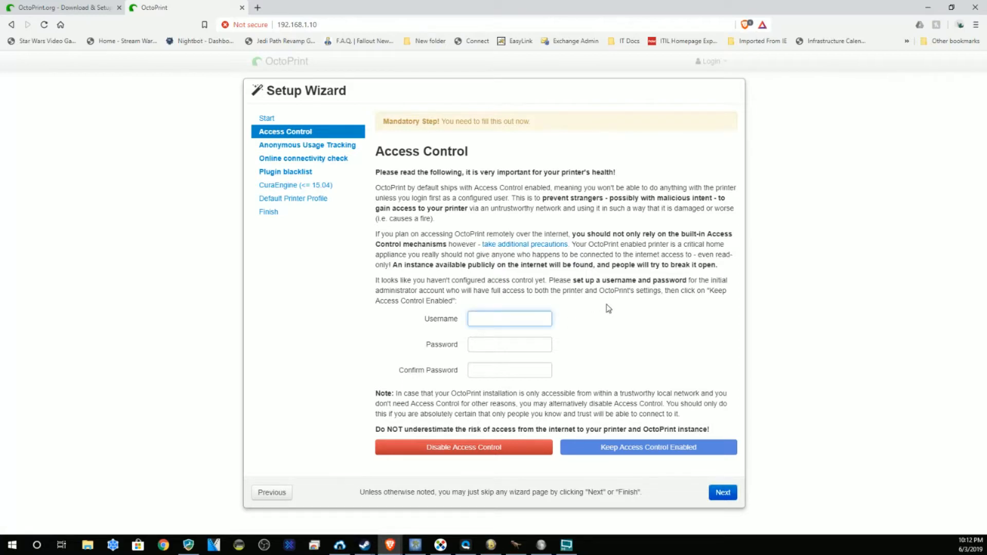
pyautogui.write('phase888')
pyautogui.press('Tab')
pyautogui.write('********')
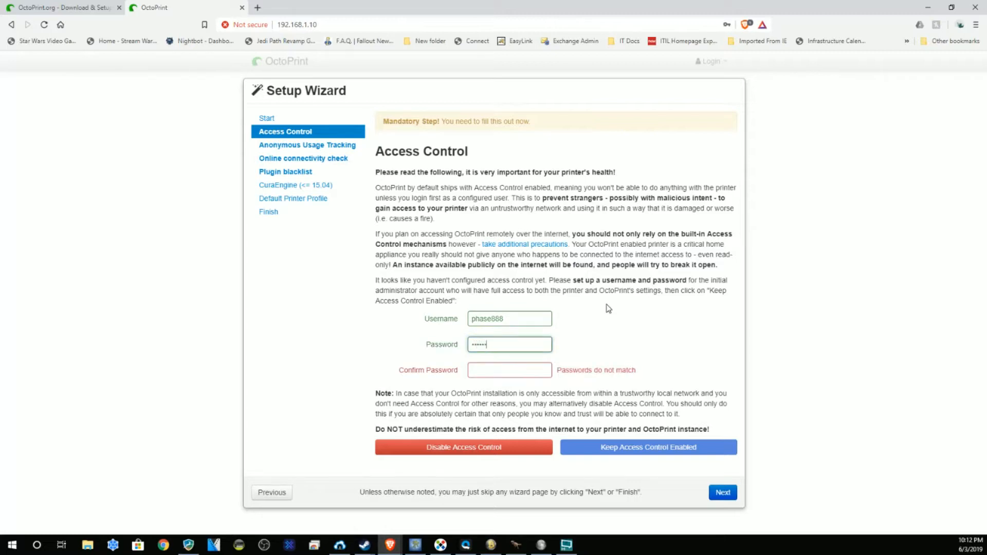
pyautogui.write('********')
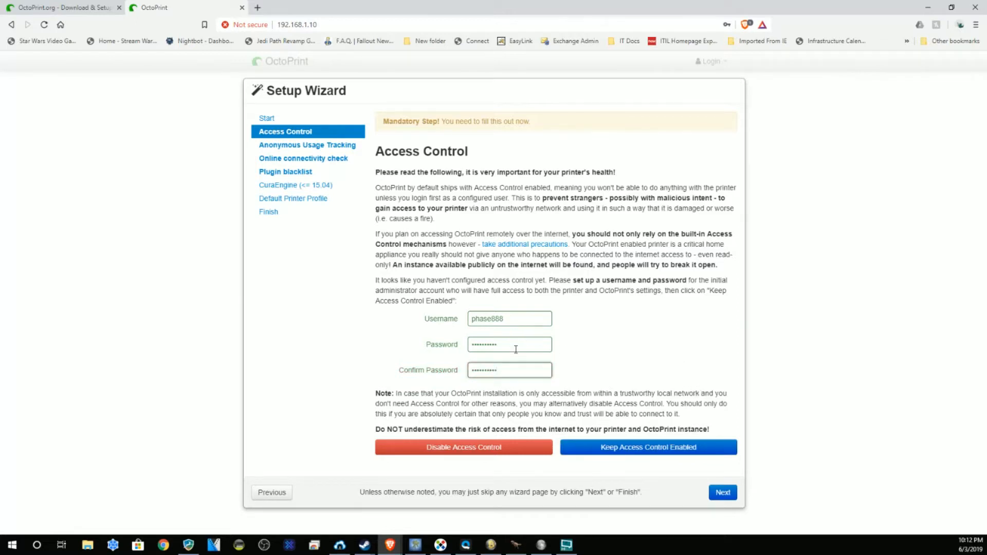
pyautogui.click(659, 448)
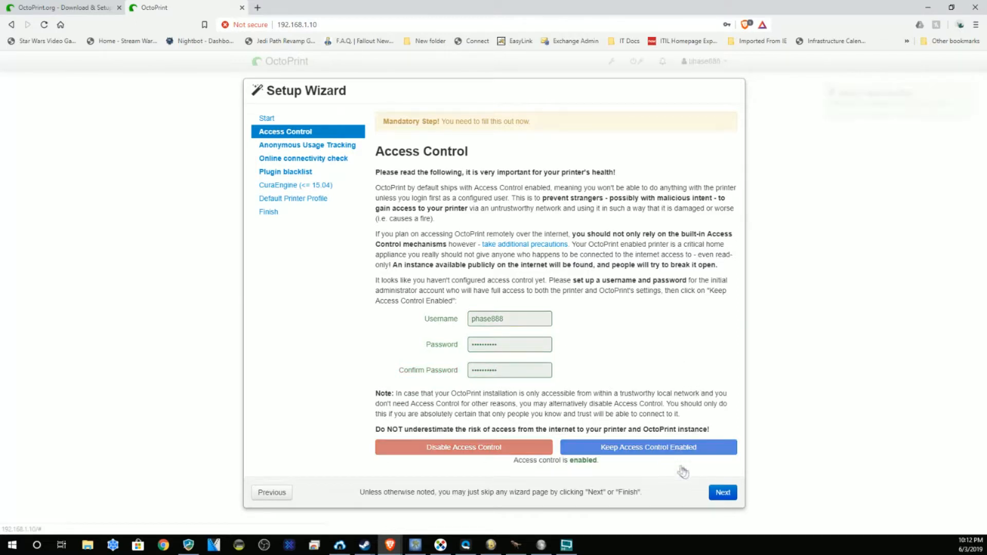
# Step: Enable anonymous usage tracking, confirm 8.8.8.8 port 53 is reachable, and advance to the plugin blacklist
pyautogui.click(730, 492)
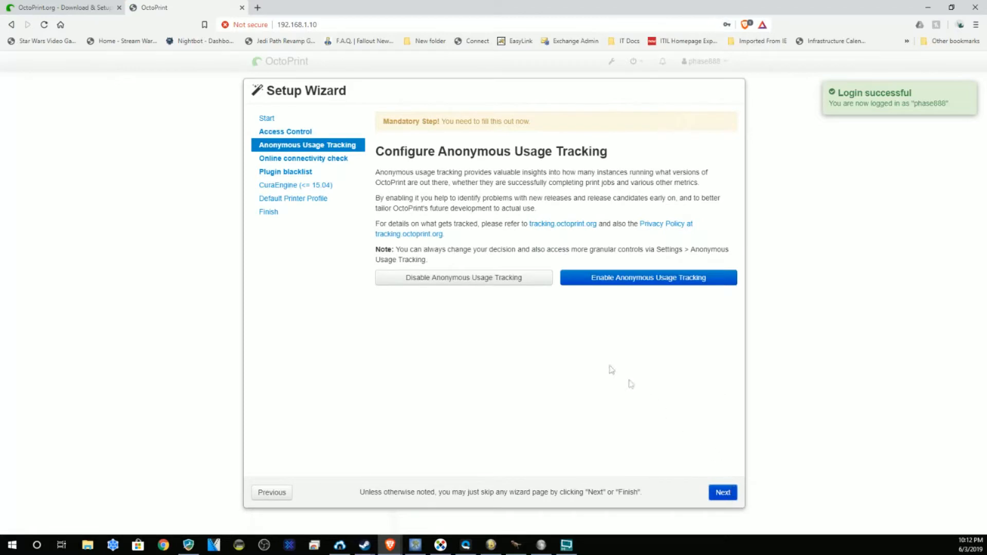
pyautogui.click(626, 282)
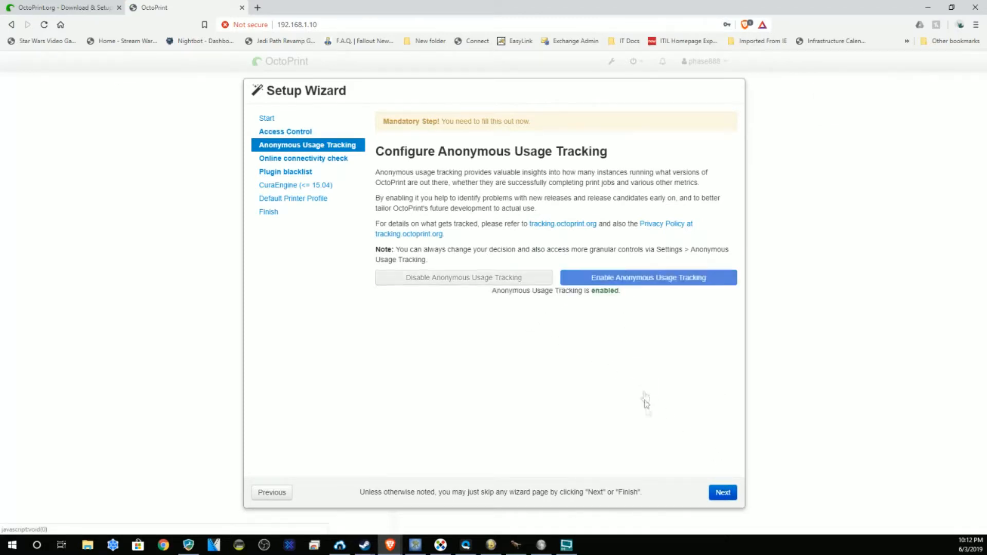
pyautogui.click(723, 492)
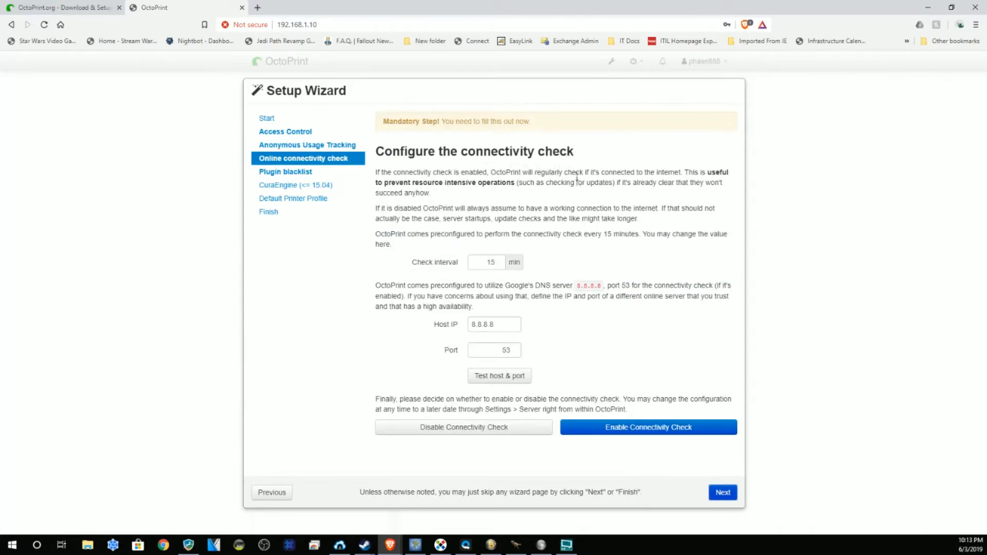
pyautogui.click(504, 377)
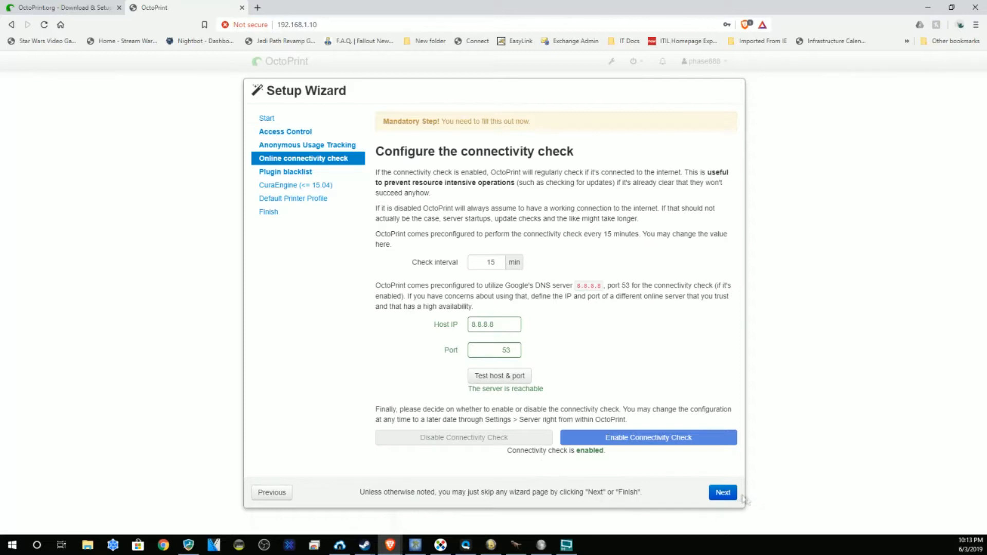
pyautogui.click(724, 494)
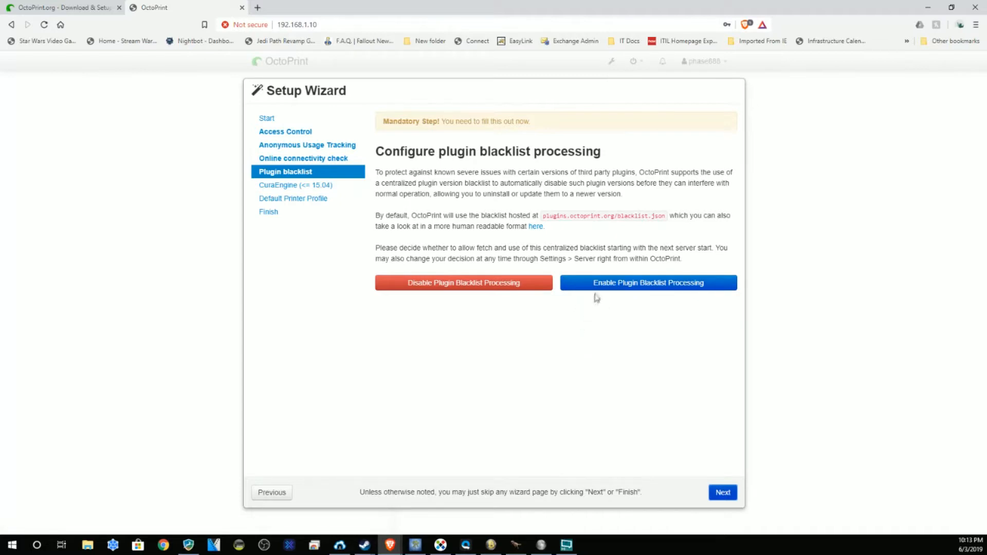
# Step: Enable plugin blacklist processing and advance to the CuraEngine slicing-profile page
pyautogui.click(622, 287)
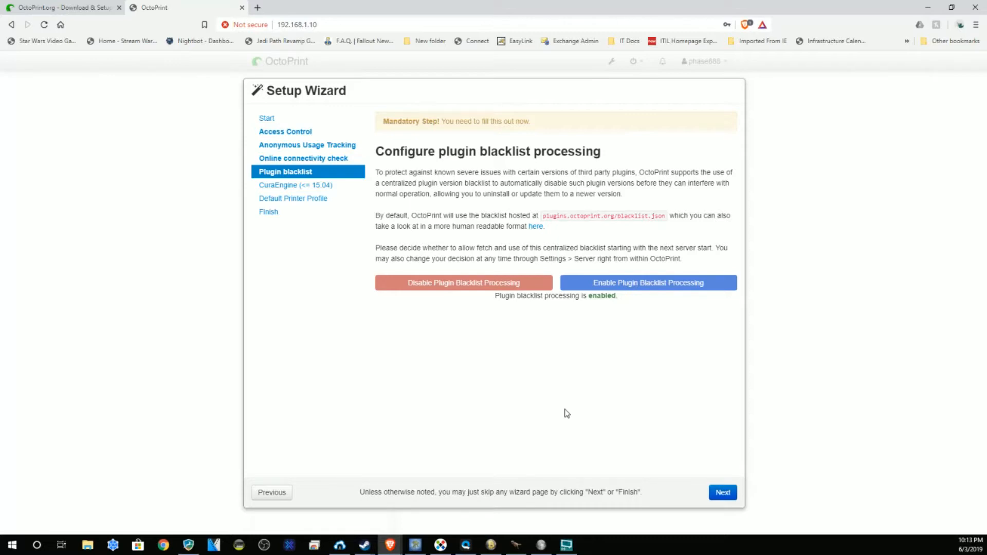
pyautogui.click(721, 493)
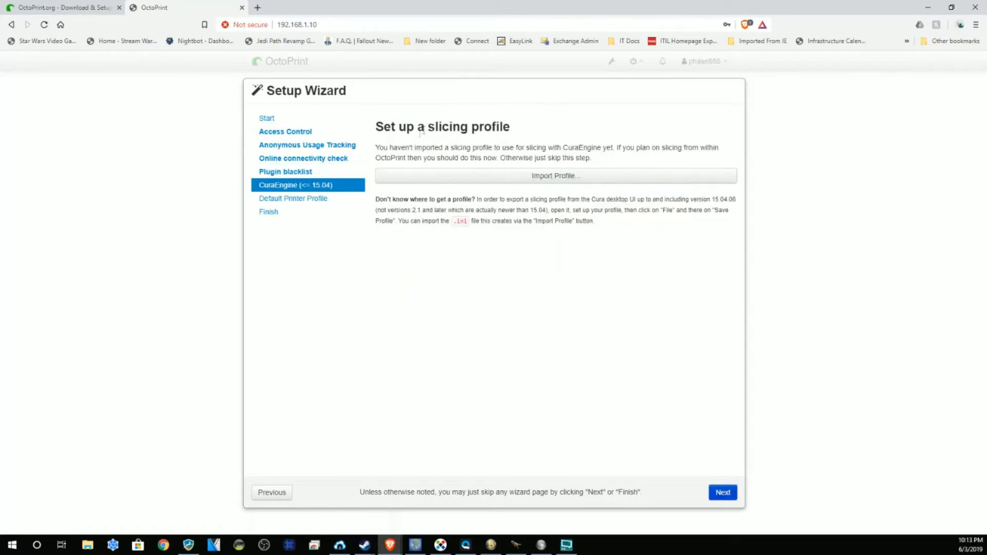
# Step: Advance to the Default printer profile step and skim its bed, axes and extruder tabs
pyautogui.click(721, 492)
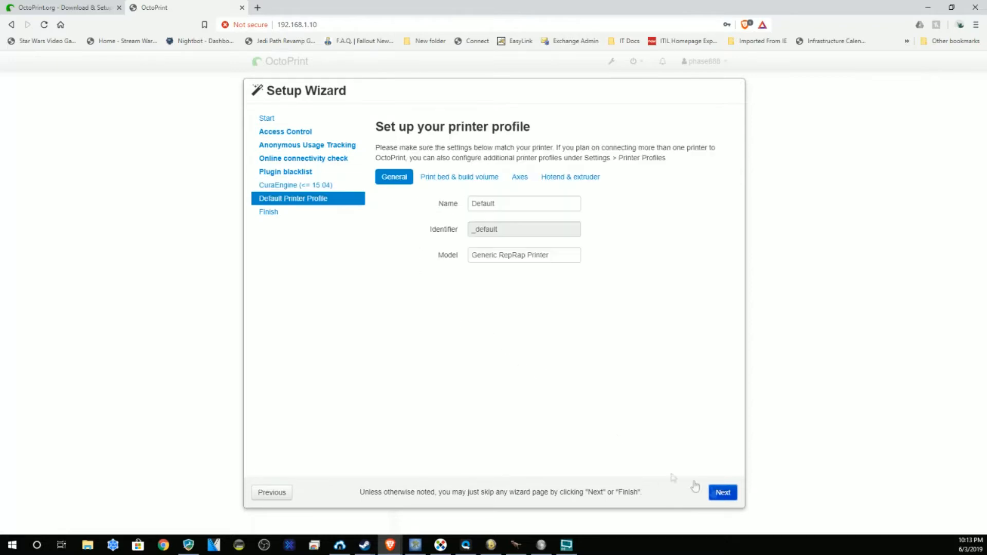
pyautogui.click(446, 179)
pyautogui.click(520, 177)
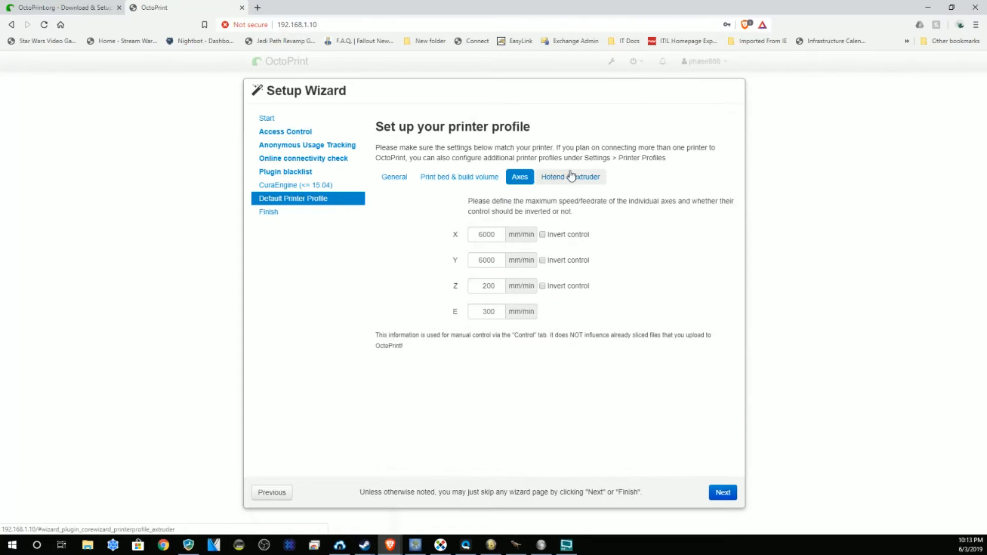
pyautogui.click(570, 176)
pyautogui.click(393, 179)
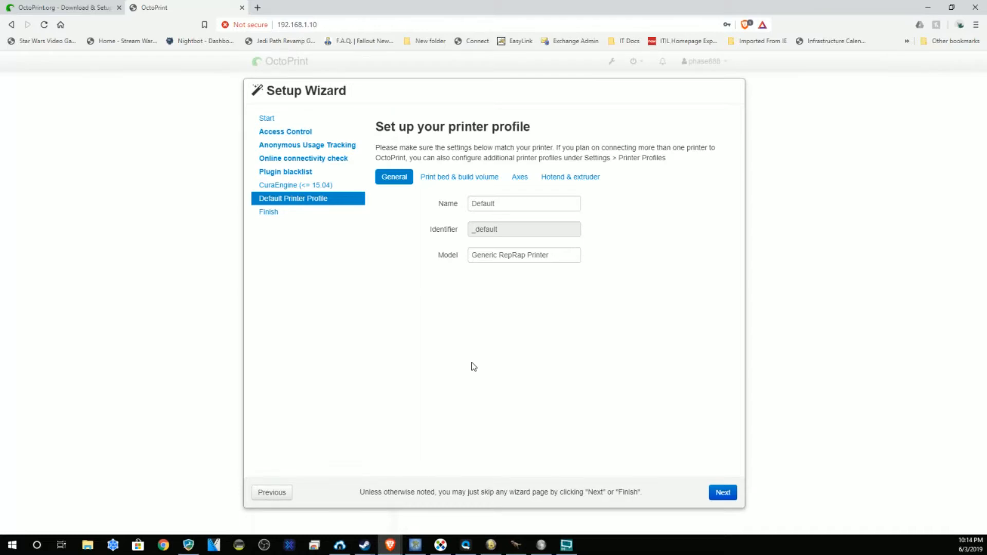
# Step: Review the build volume, axis feedrates and nozzle/extruder settings again, ending on General
pyautogui.click(483, 183)
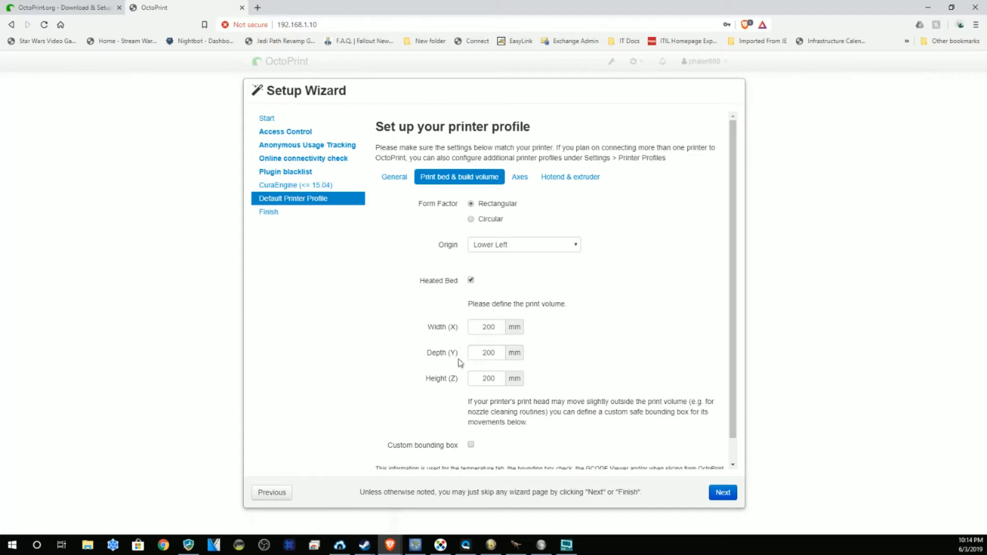
pyautogui.scroll(-1, 603, 367)
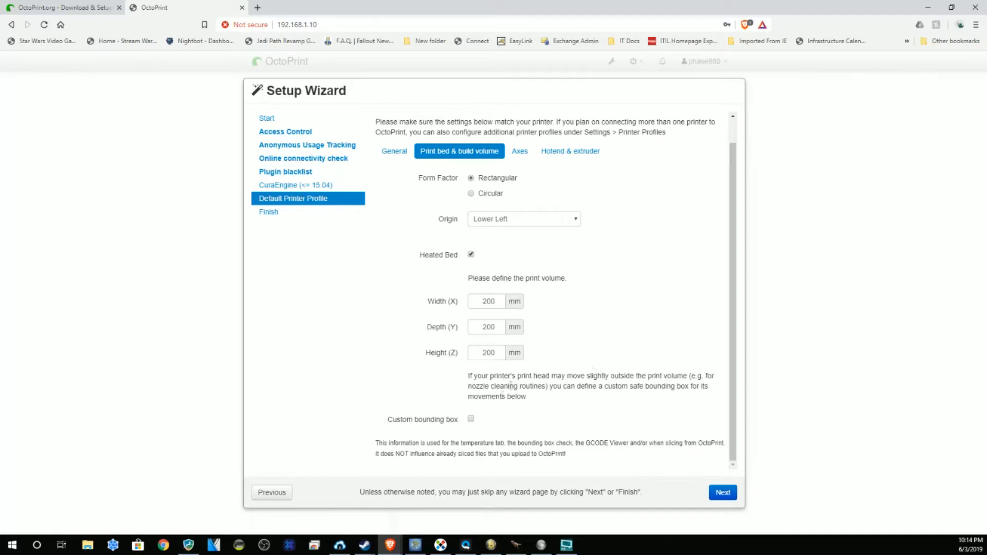
pyautogui.scroll(1, 568, 207)
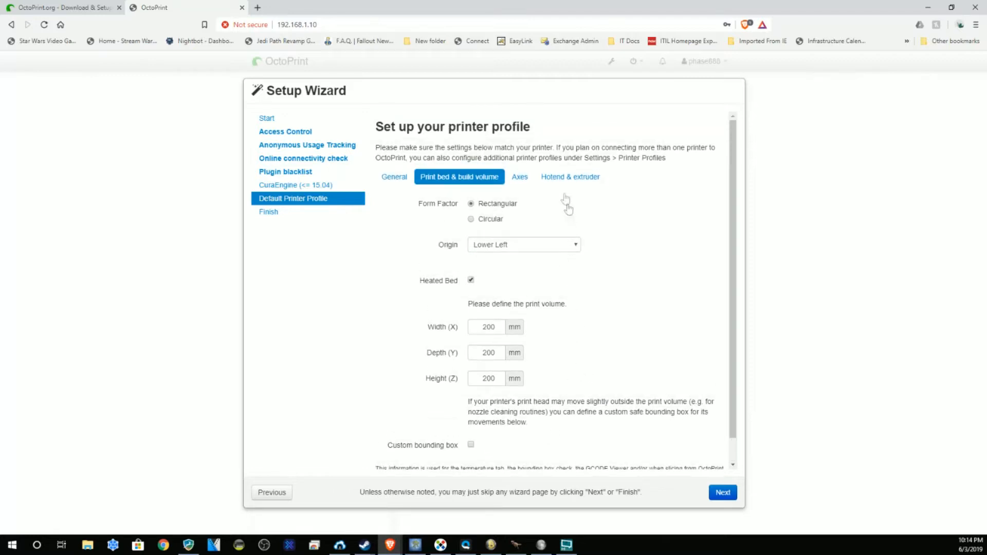
pyautogui.click(520, 177)
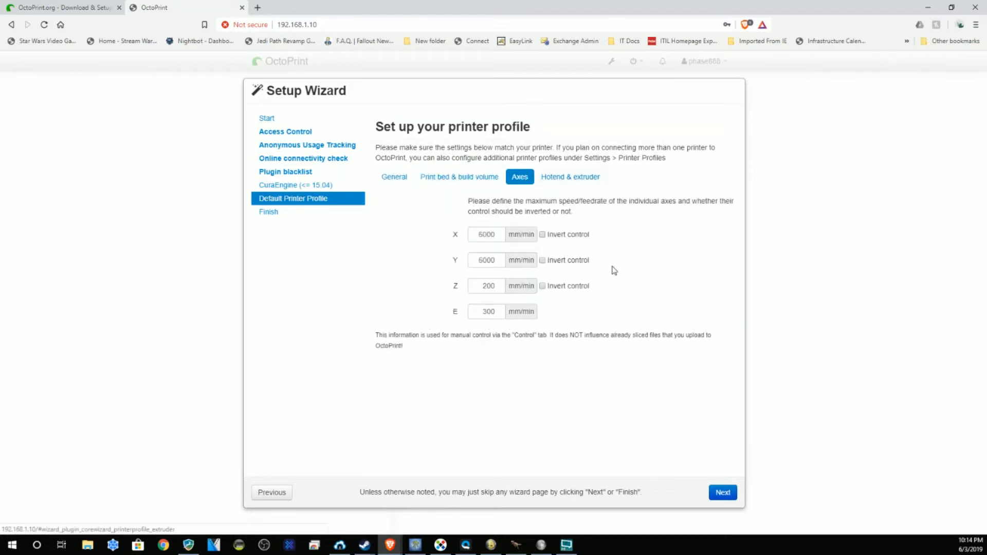
pyautogui.click(567, 177)
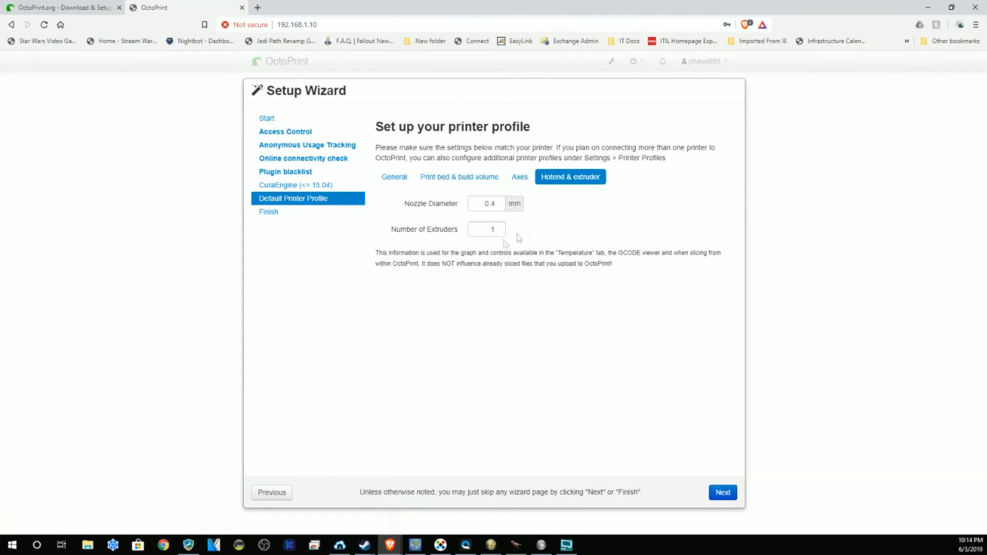
pyautogui.click(394, 177)
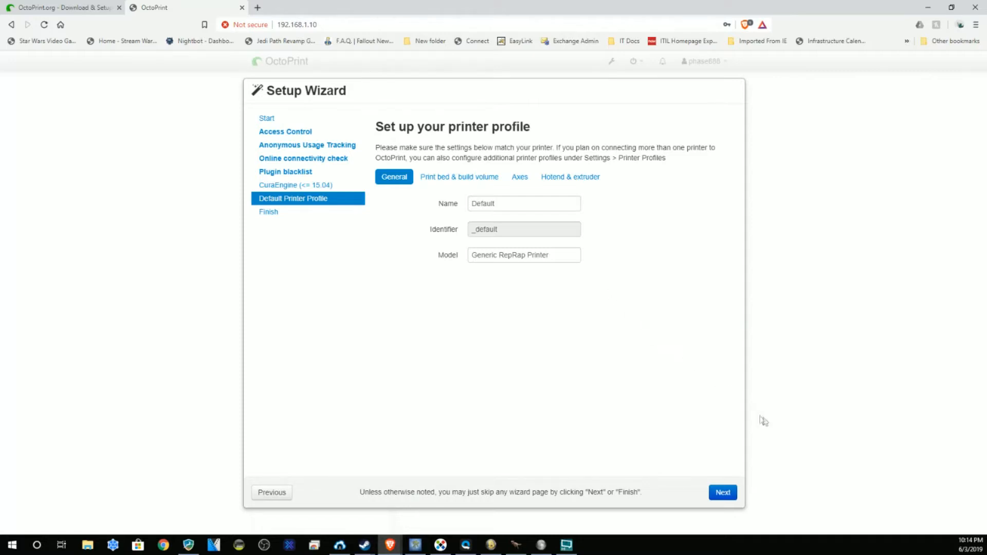
# Step: Advance the setup wizard to its final All Done step
pyautogui.click(721, 492)
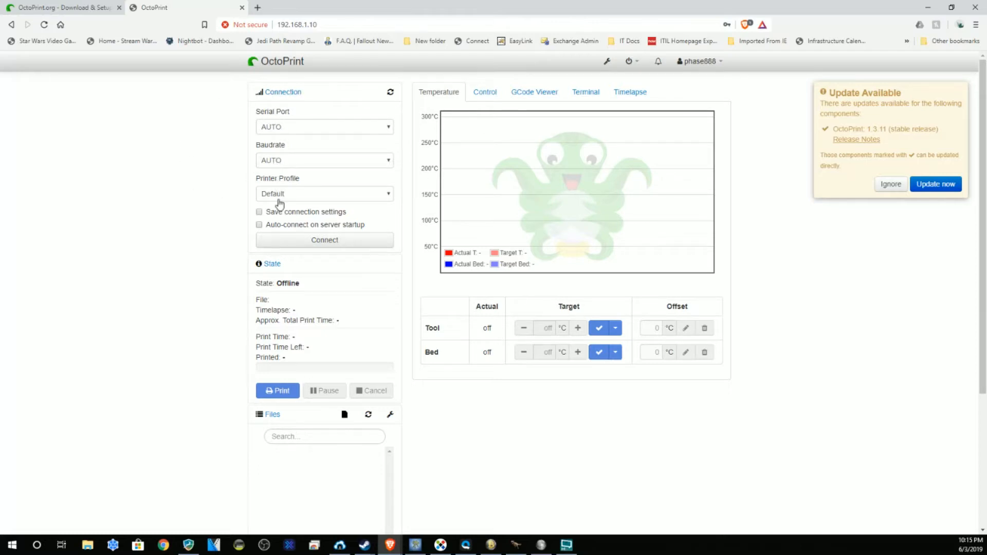
pyautogui.click(386, 197)
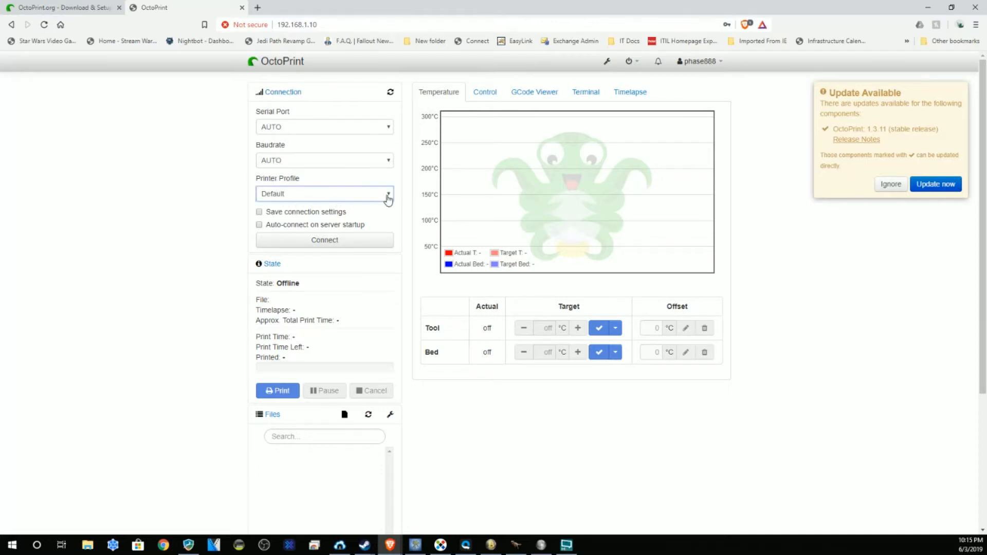
pyautogui.click(265, 199)
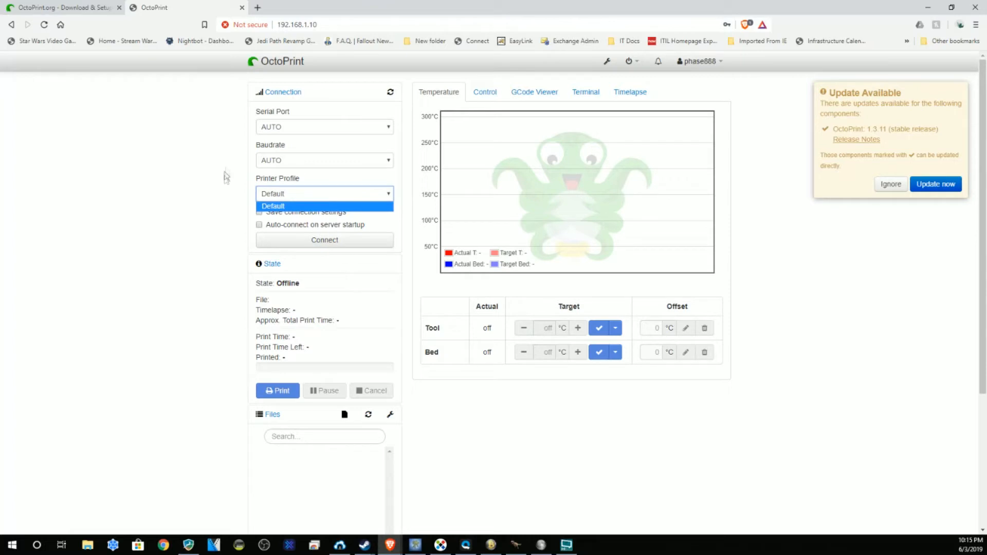
pyautogui.click(201, 198)
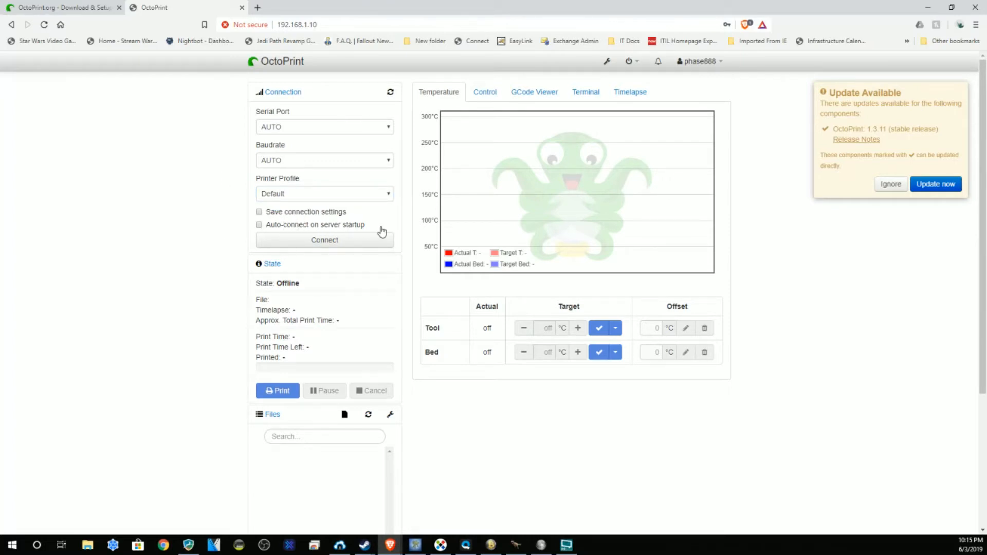
pyautogui.click(291, 161)
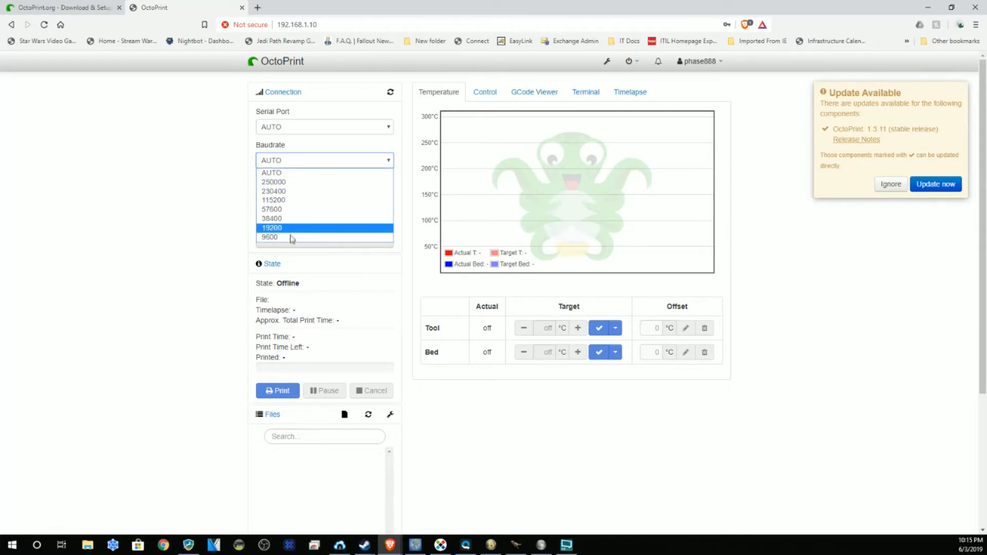
pyautogui.click(179, 198)
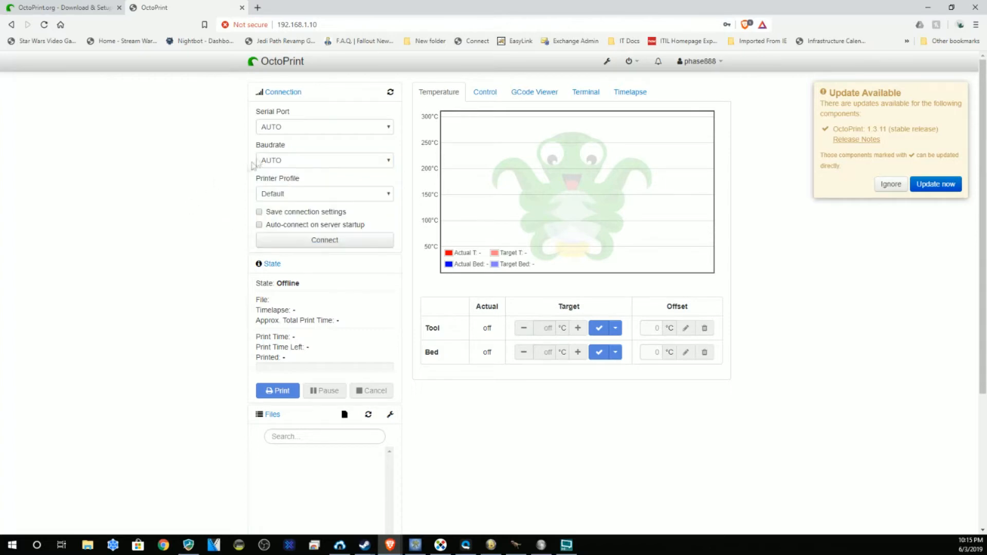
pyautogui.click(316, 135)
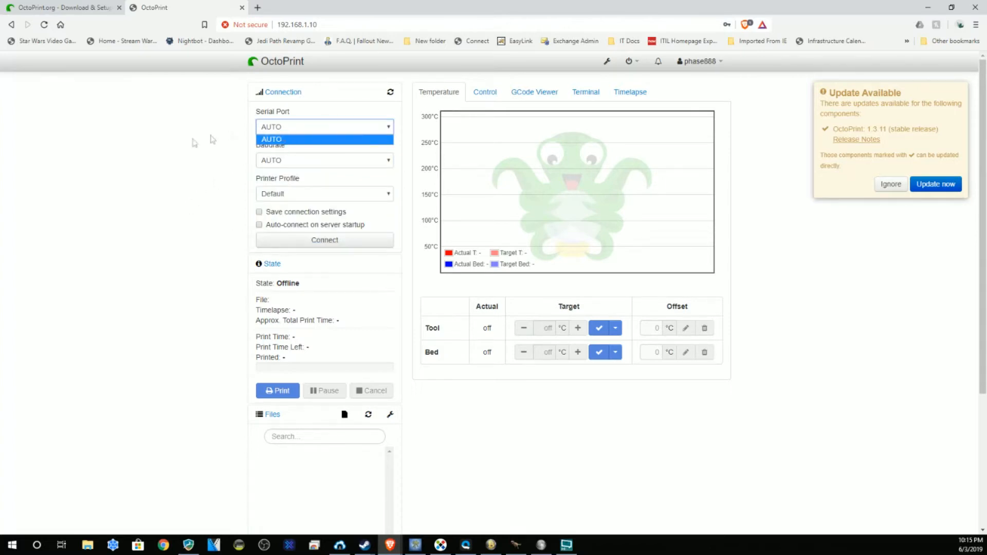
pyautogui.click(166, 152)
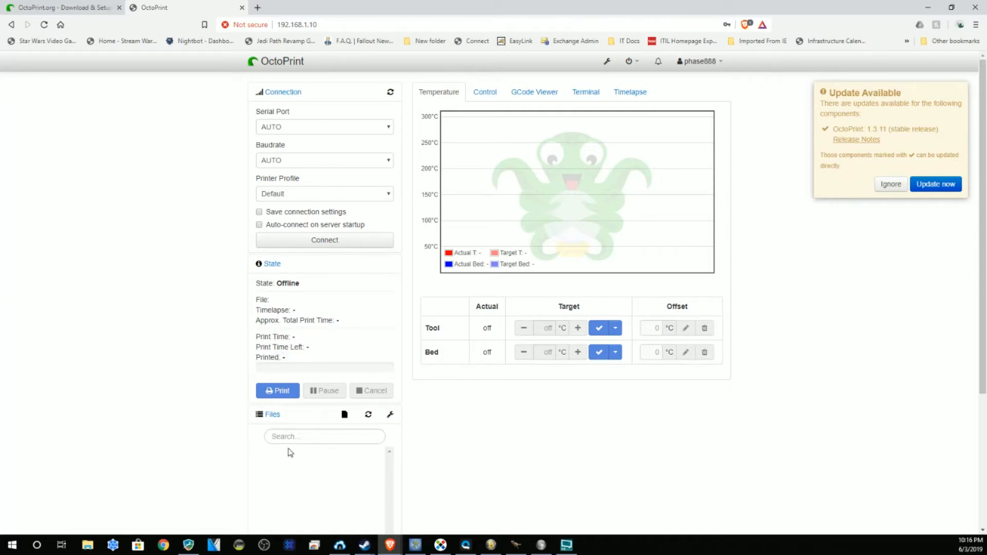
# Step: Scroll past the Files panel and back, then show the Control tab's webcam and jog controls
pyautogui.scroll(-4, 176, 393)
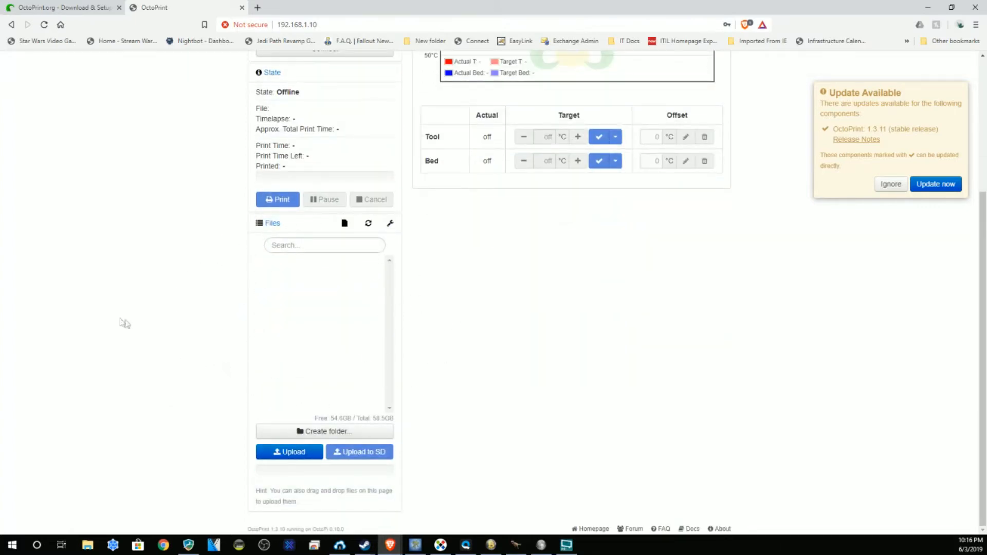
pyautogui.scroll(4, 145, 324)
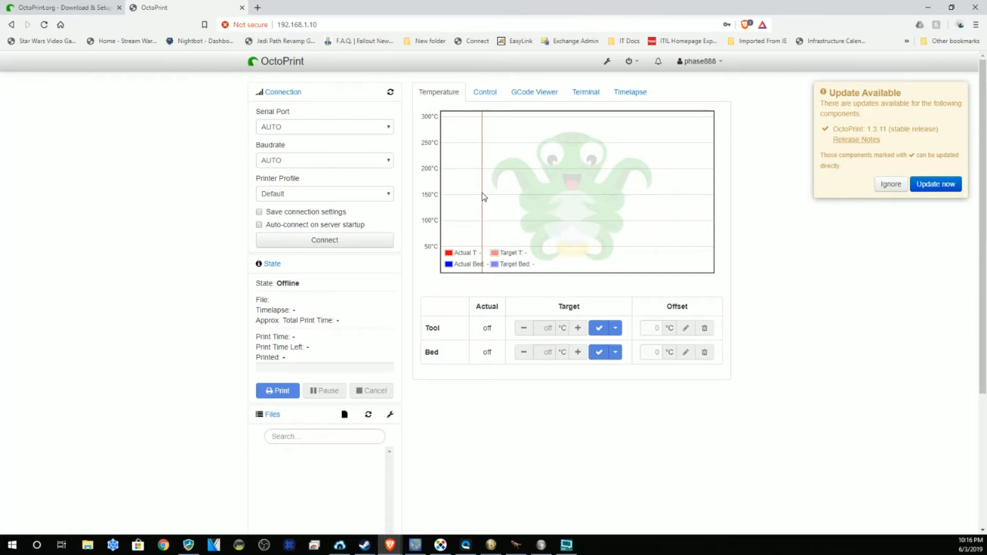
pyautogui.click(485, 92)
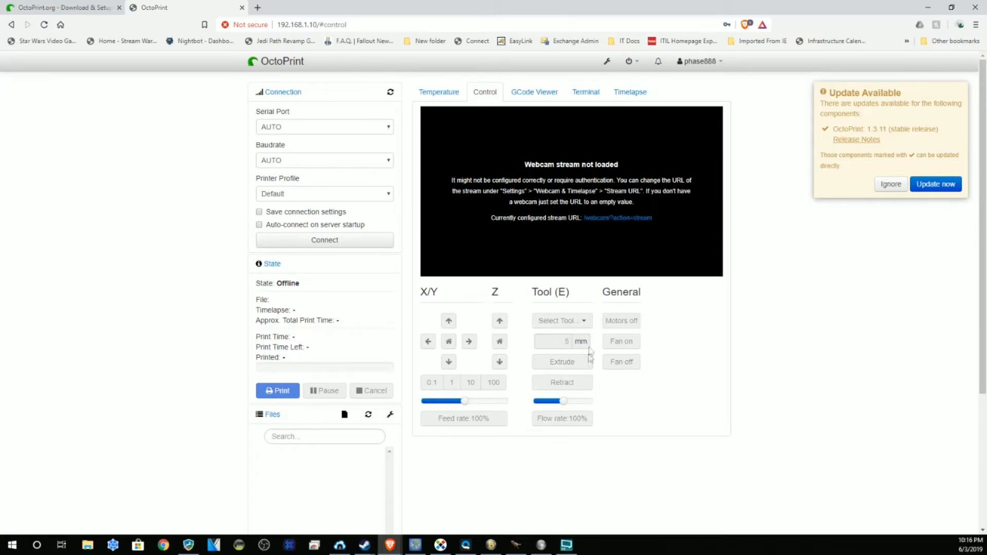
pyautogui.click(534, 91)
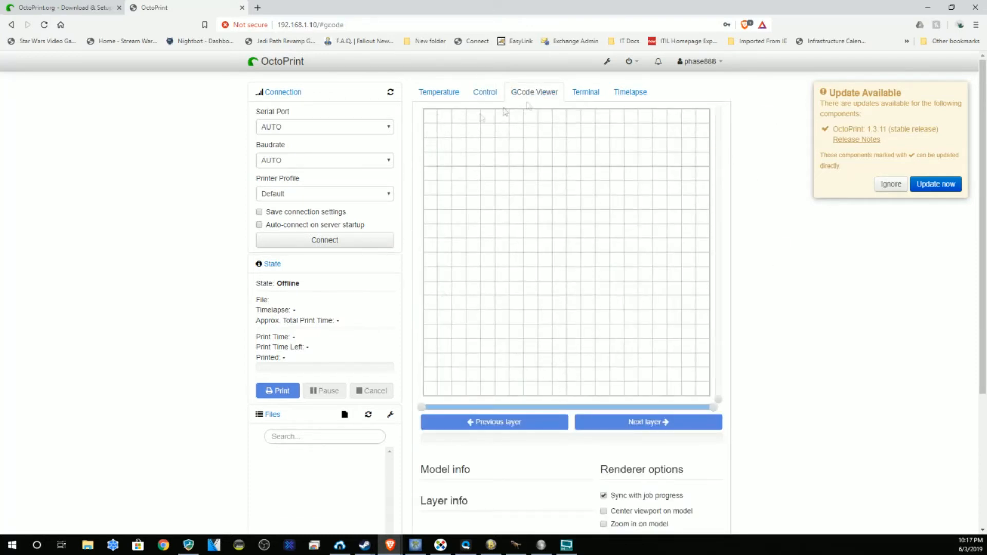
pyautogui.click(586, 92)
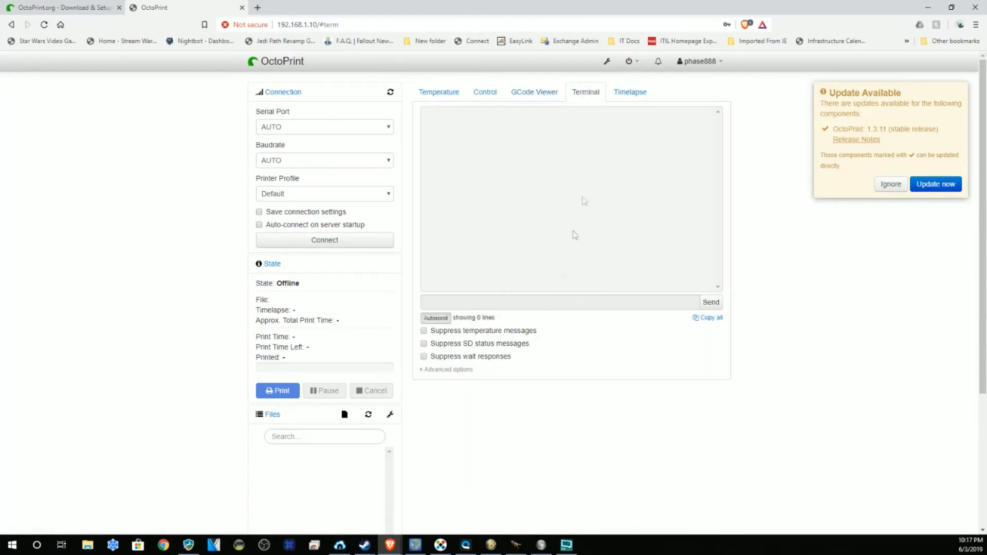
pyautogui.click(628, 93)
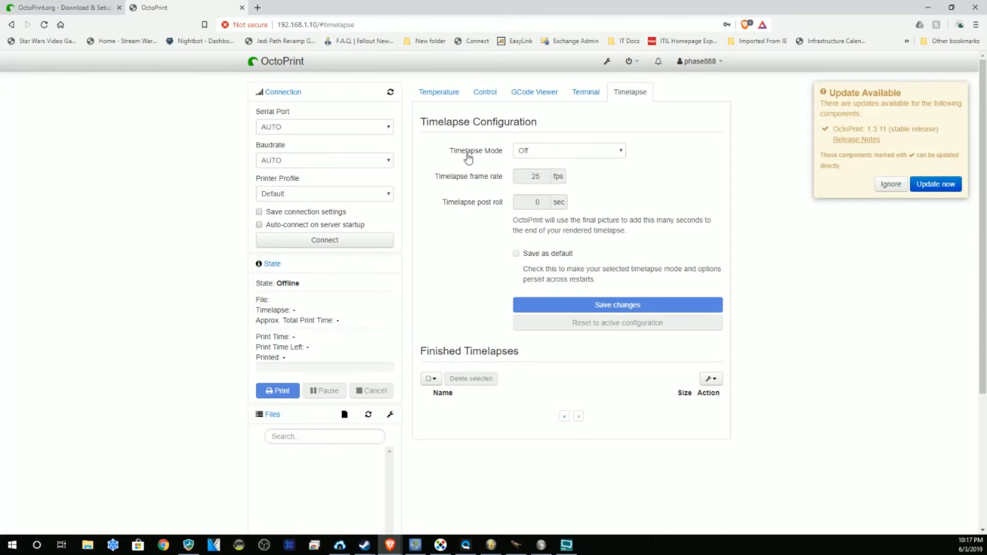
# Step: Set Timelapse Mode to Timed, then return it to Off
pyautogui.click(622, 152)
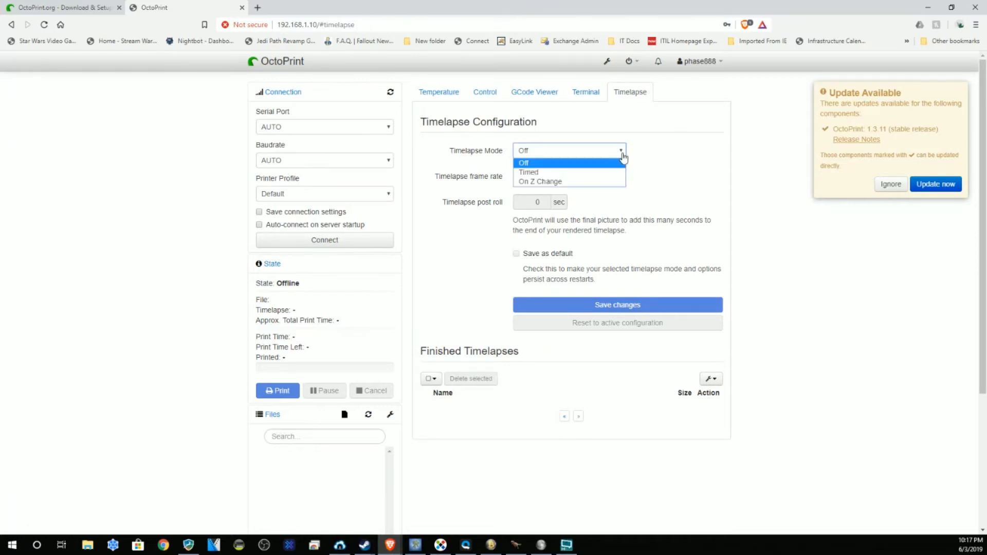
pyautogui.click(545, 173)
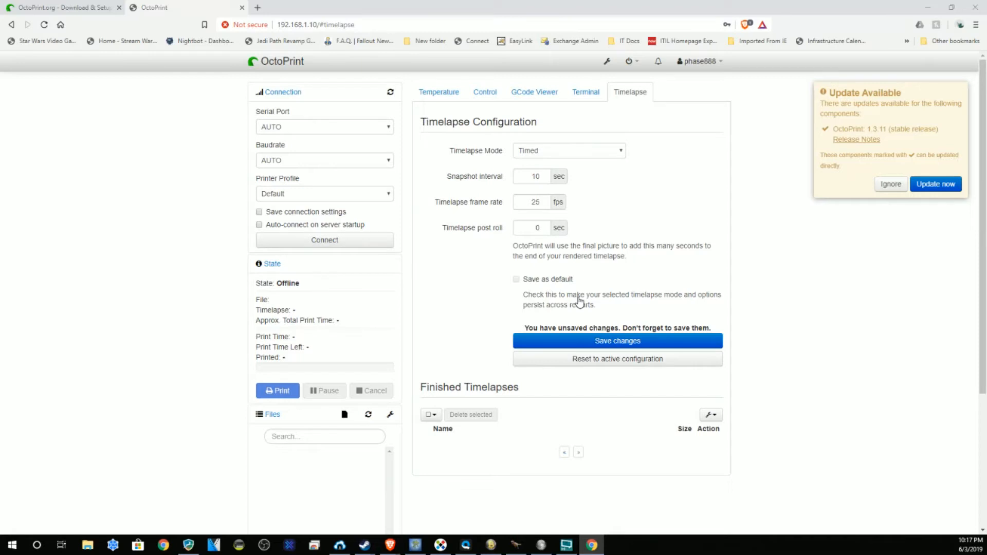
pyautogui.click(612, 156)
pyautogui.click(612, 156)
pyautogui.click(623, 155)
pyautogui.click(584, 163)
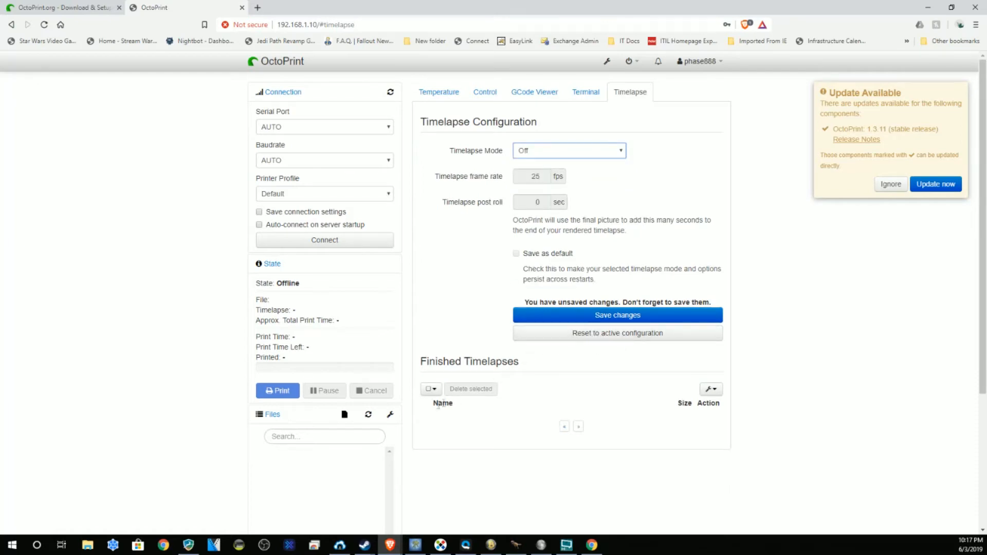
# Step: Check the empty Finished Timelapses list and its sort options without changing them
pyautogui.scroll(-3, 445, 364)
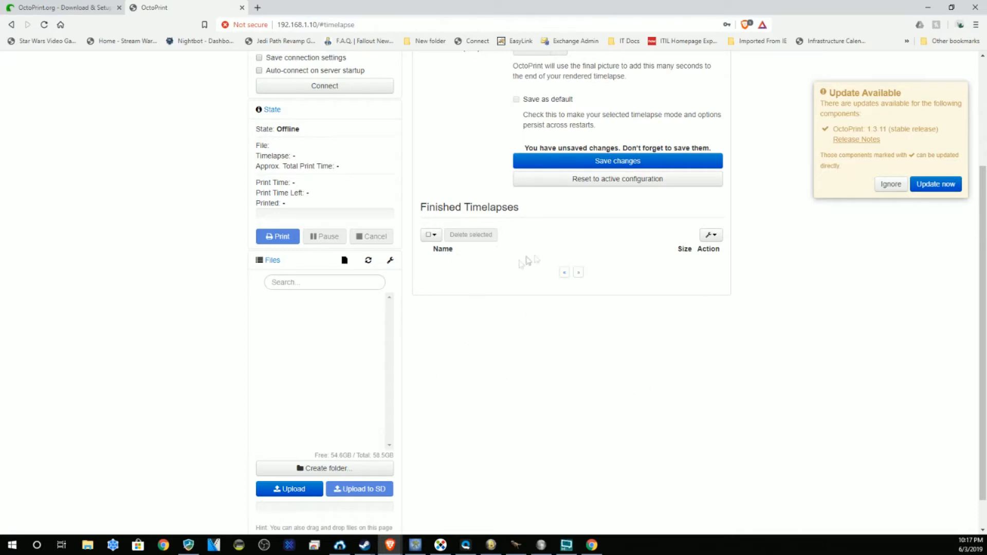
pyautogui.click(712, 234)
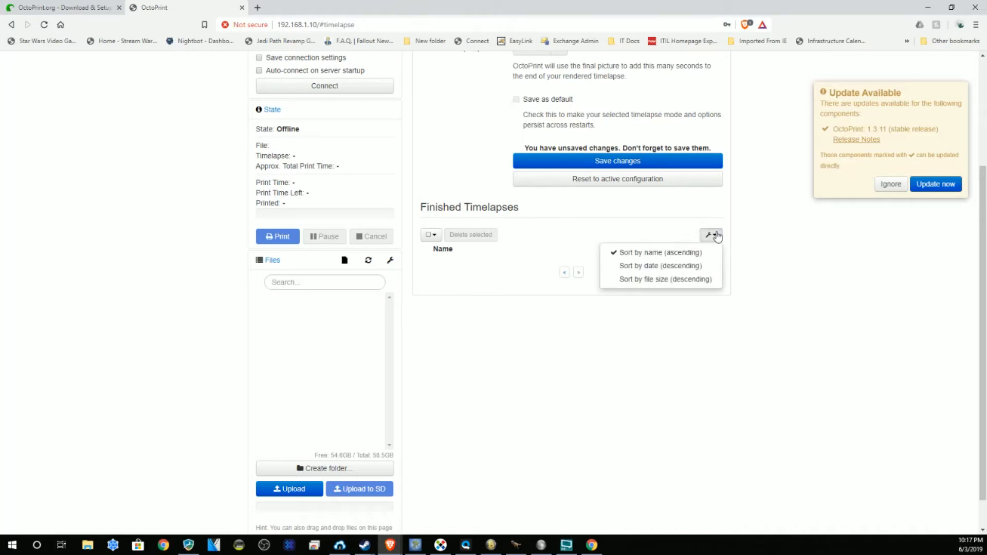
pyautogui.click(612, 337)
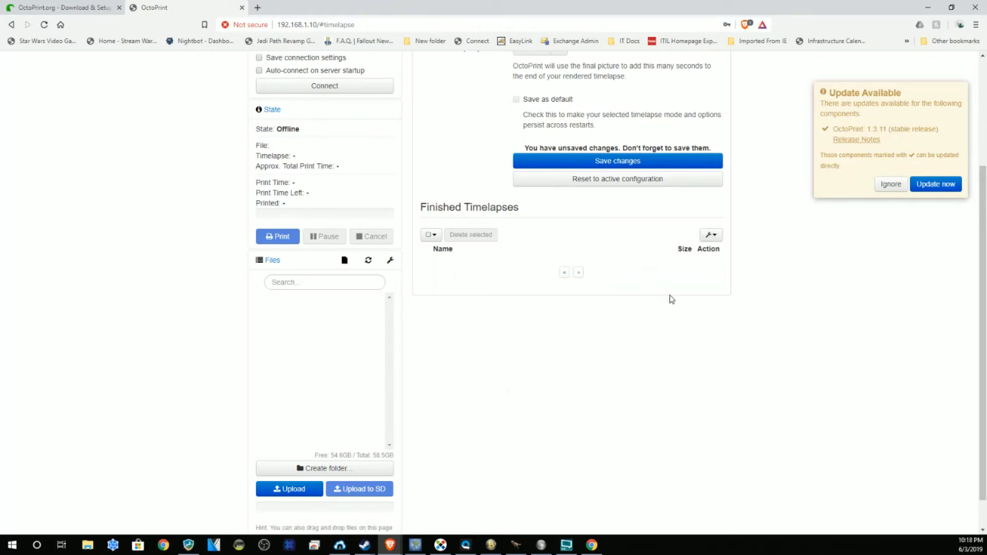
pyautogui.scroll(3, 663, 298)
# Step: View the Temperature tab, check the power and account menus, then open Settings on Serial Connection
pyautogui.click(441, 93)
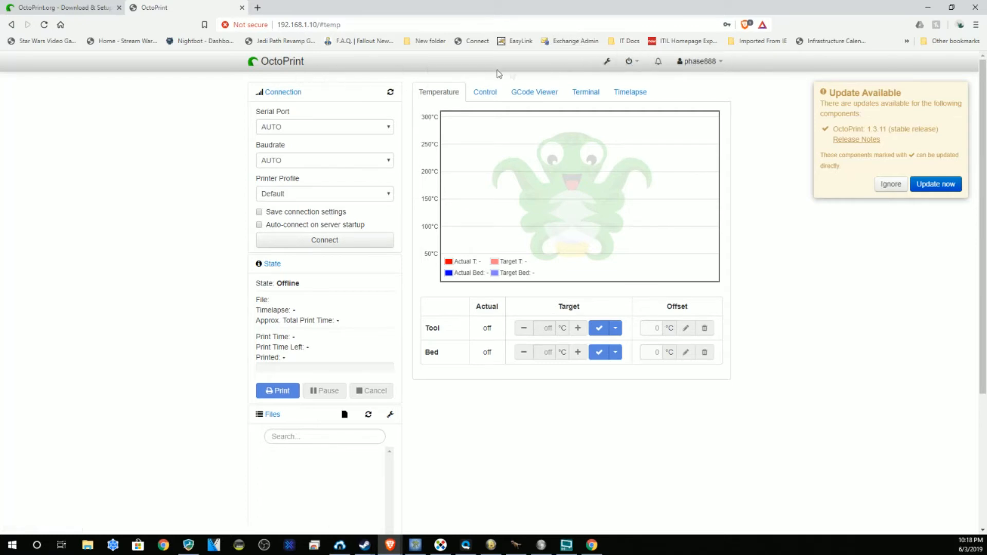
pyautogui.click(631, 62)
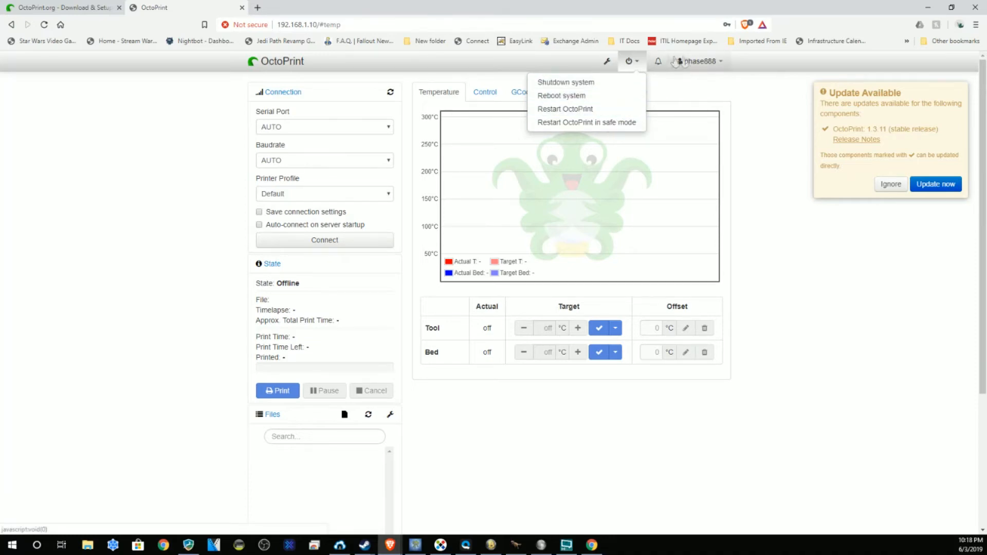
pyautogui.click(721, 62)
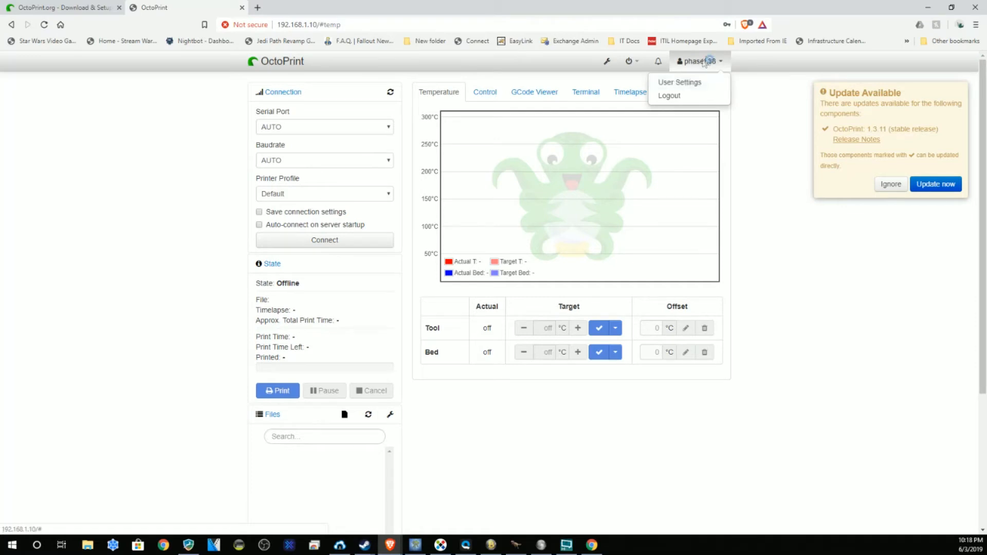
pyautogui.click(607, 62)
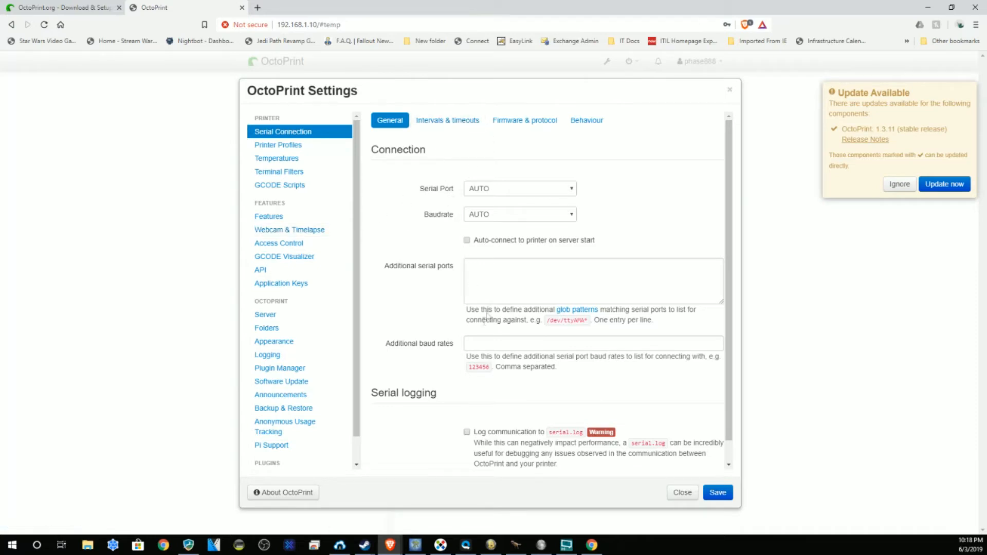
# Step: Review the Intervals & timeouts, Firmware & protocol and Behaviour tabs, then show Printer Profiles
pyautogui.scroll(-1, 450, 331)
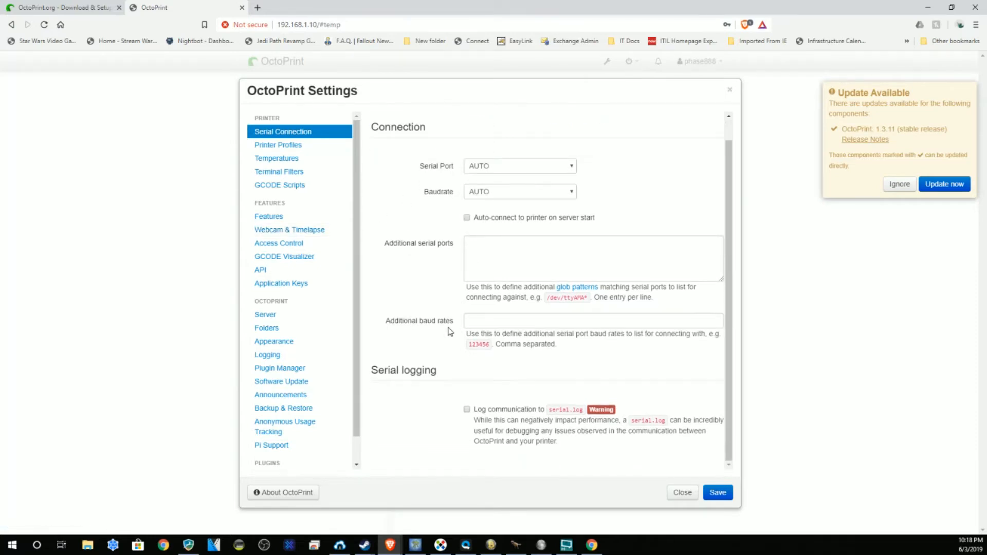
pyautogui.scroll(1, 451, 331)
pyautogui.click(443, 120)
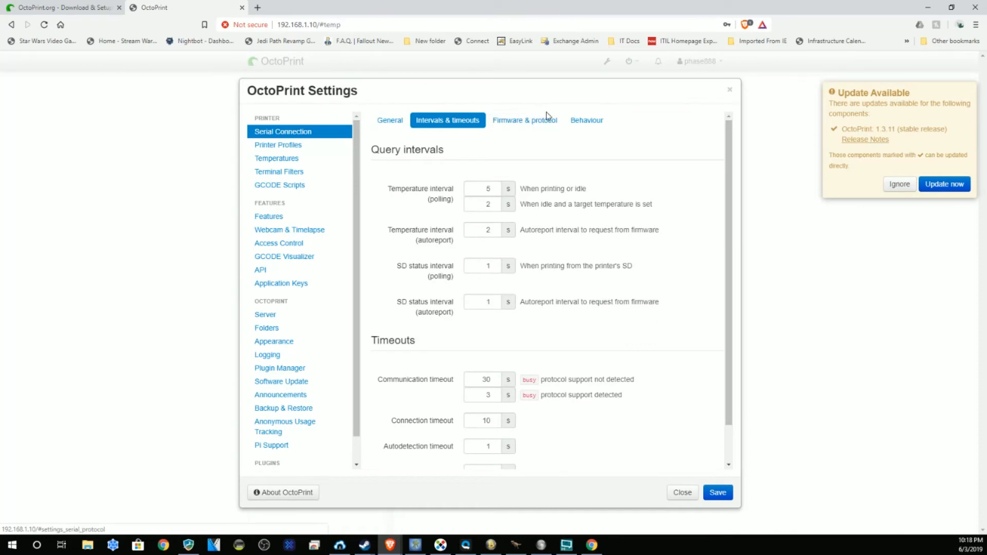
pyautogui.click(534, 121)
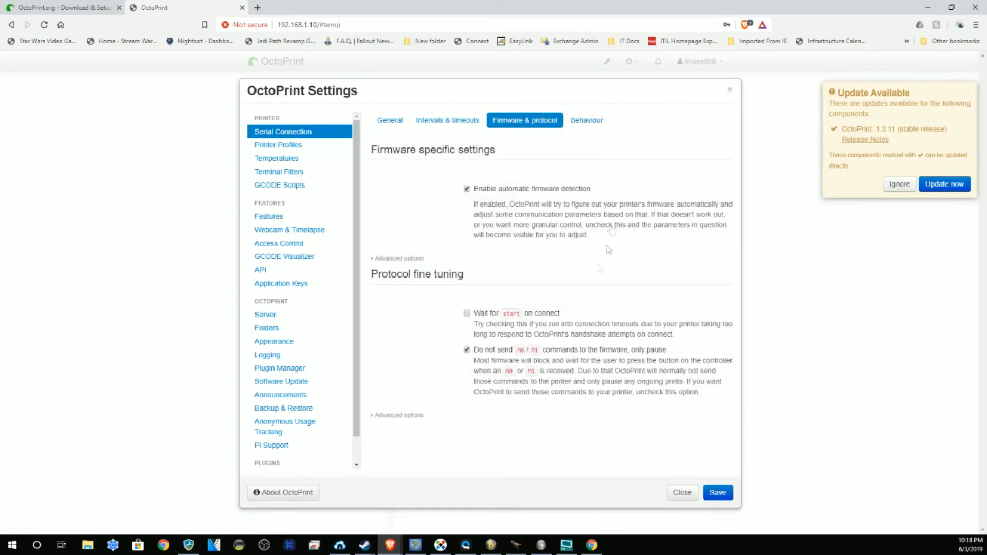
pyautogui.click(588, 124)
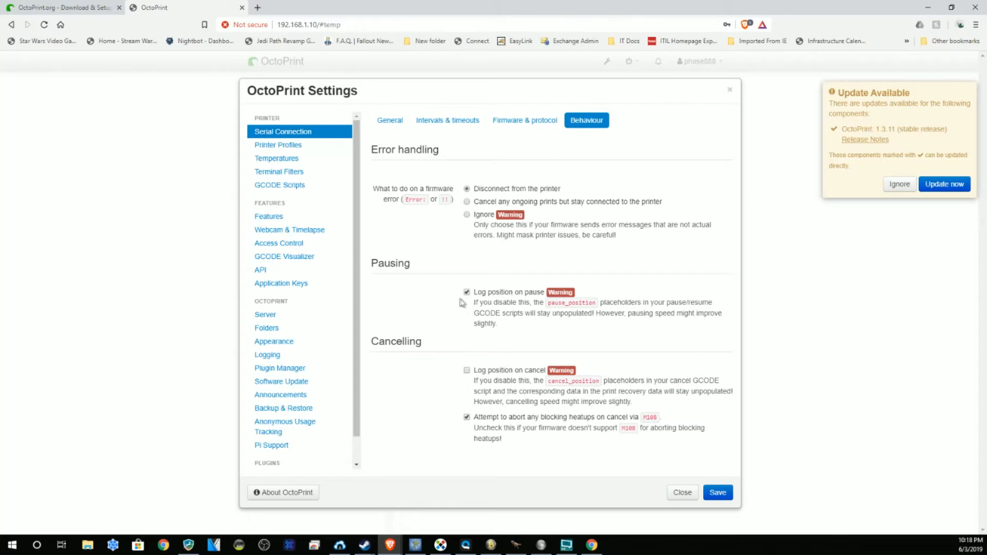
pyautogui.click(303, 146)
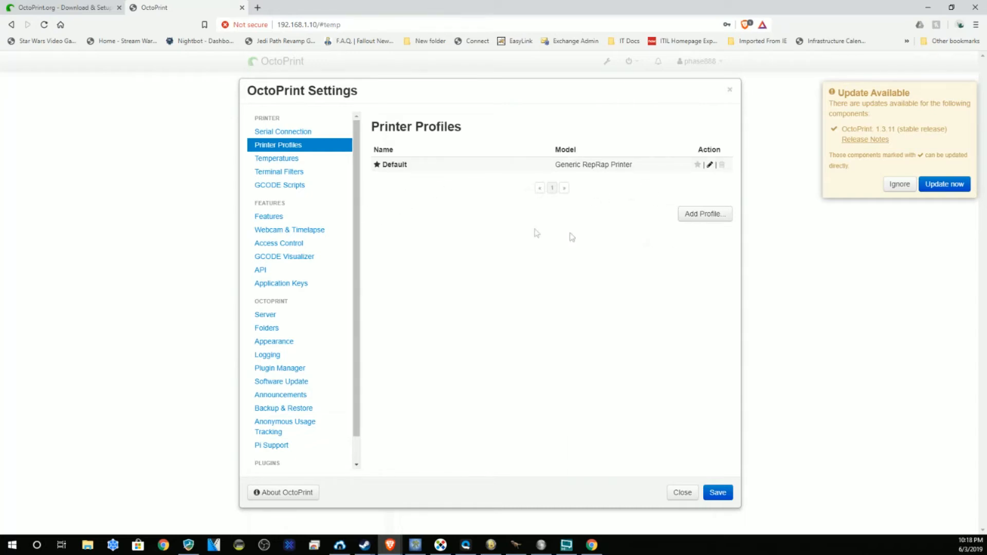
# Step: Delete the ABS temperature preset, leaving only PLA, then view the Terminal Filters and GCODE Scripts pages
pyautogui.click(282, 159)
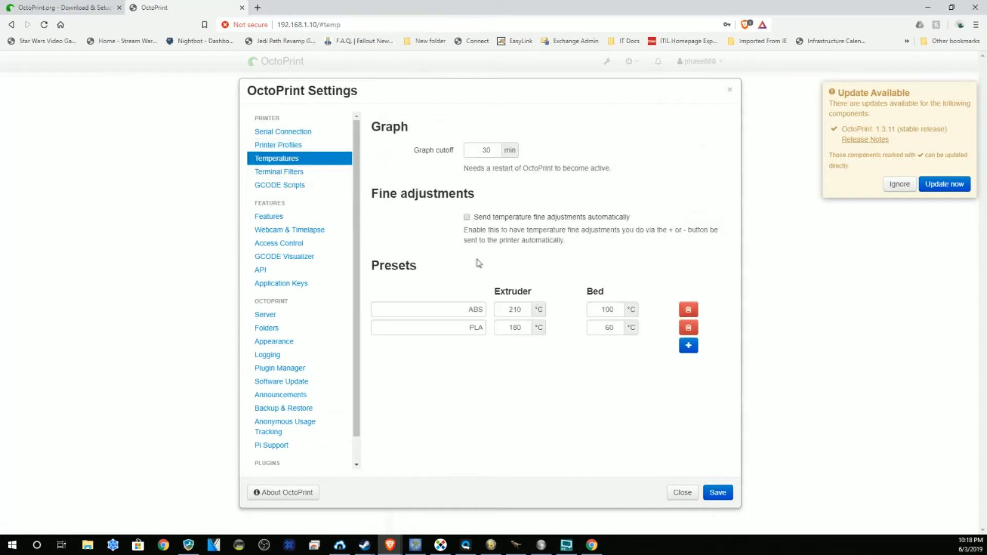
pyautogui.click(689, 309)
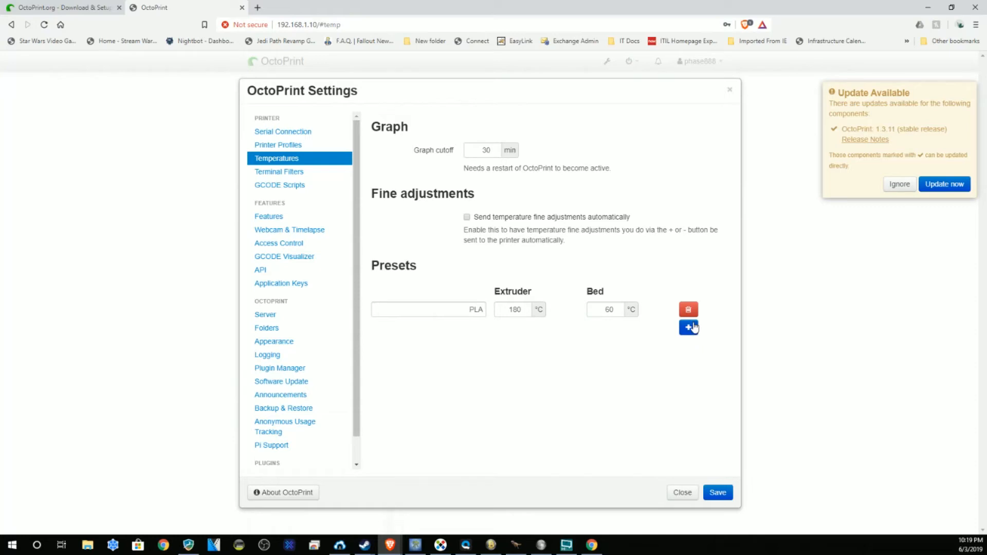
pyautogui.click(689, 328)
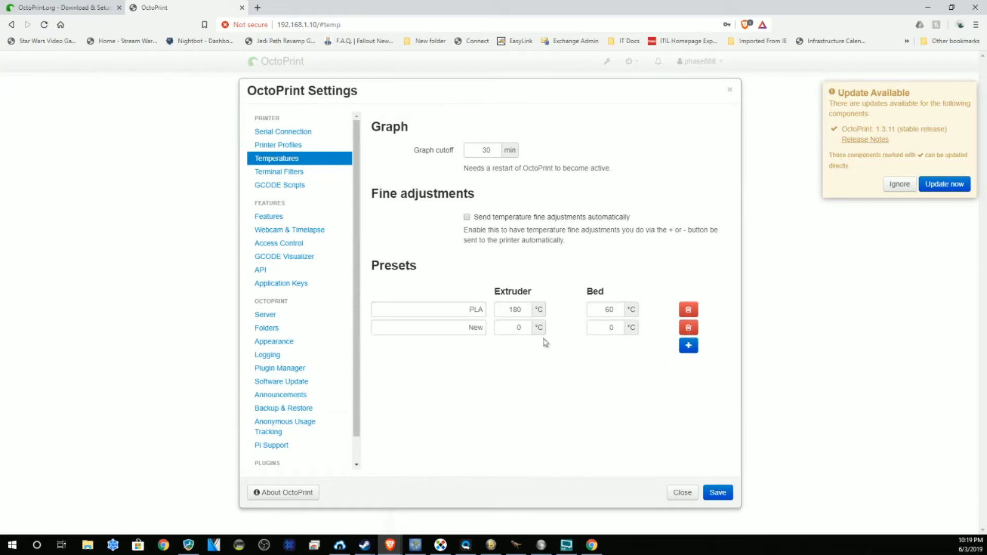
pyautogui.click(693, 329)
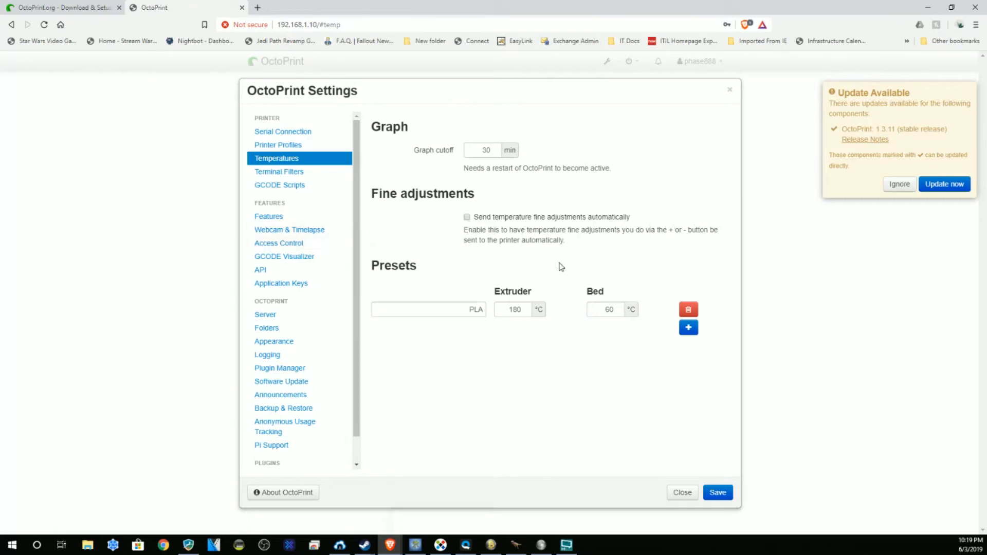
pyautogui.click(307, 173)
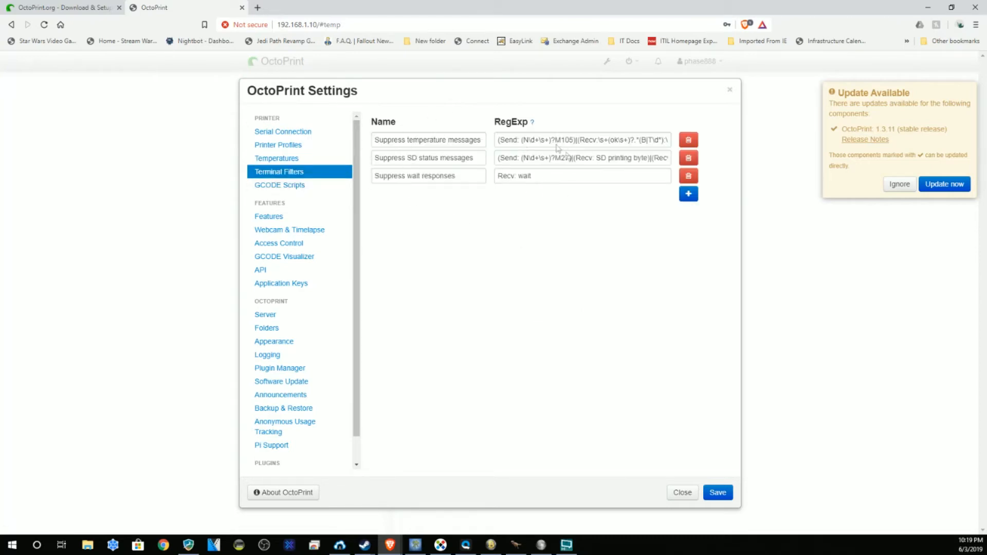
pyautogui.click(288, 186)
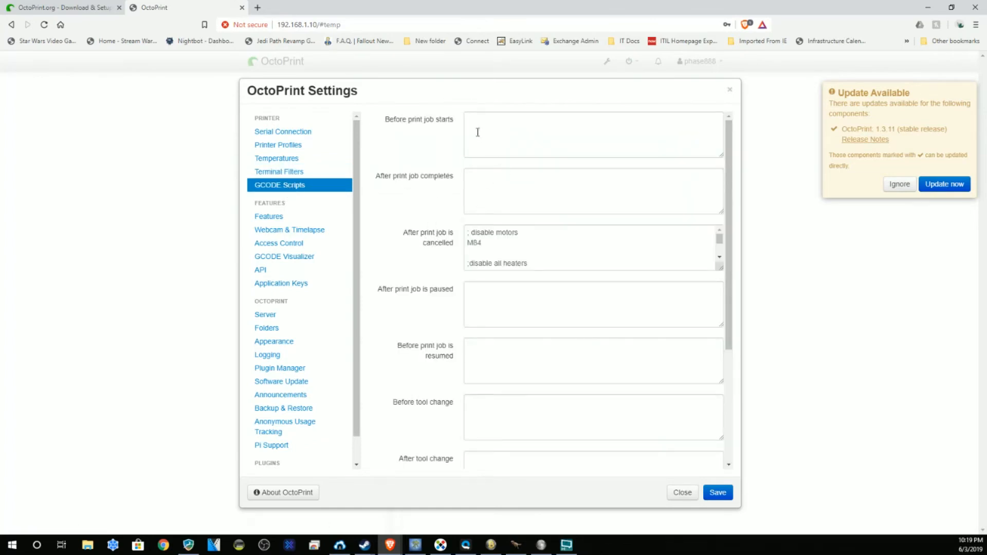
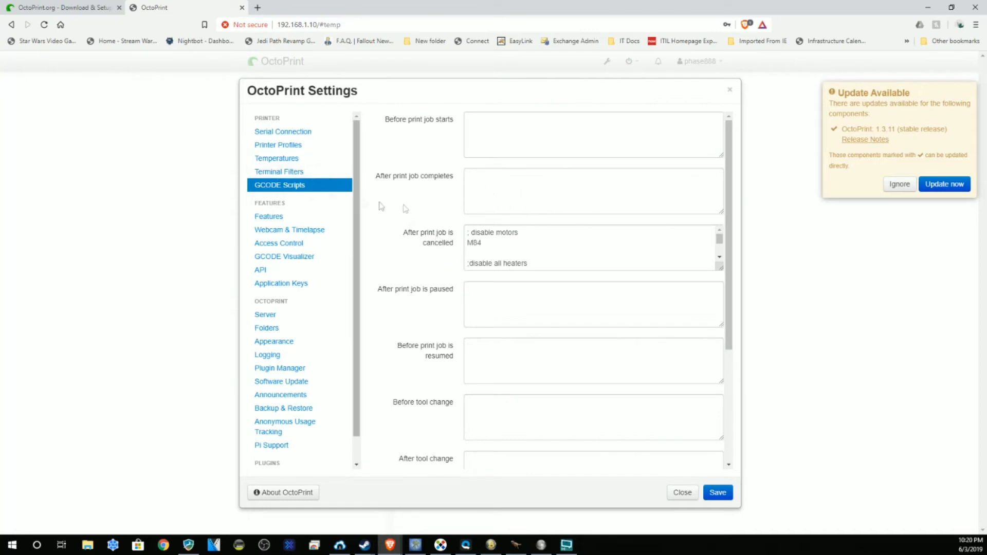
# Step: Scroll past the remaining GCODE script fields and switch to the Features settings page
pyautogui.scroll(-2, 425, 200)
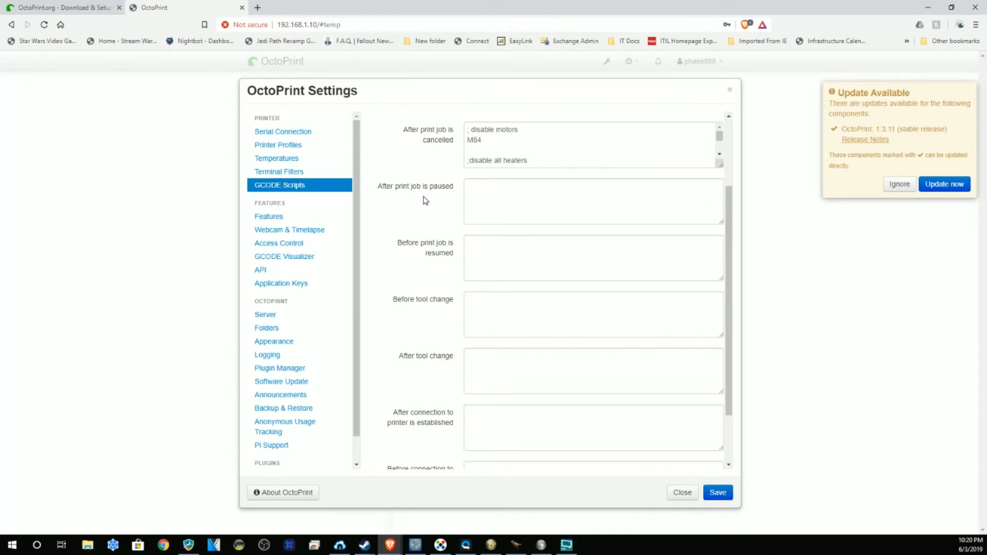
pyautogui.scroll(-2, 426, 200)
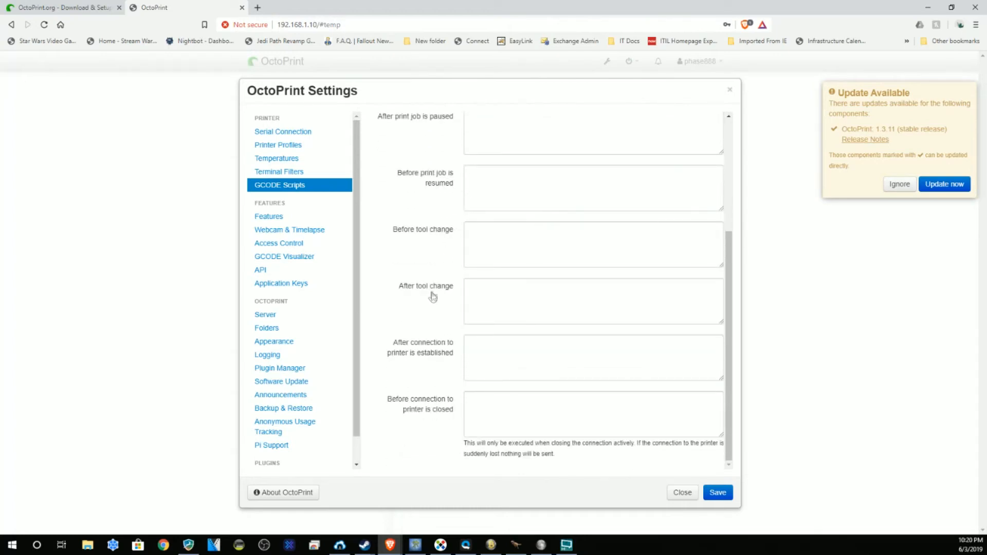
pyautogui.click(269, 216)
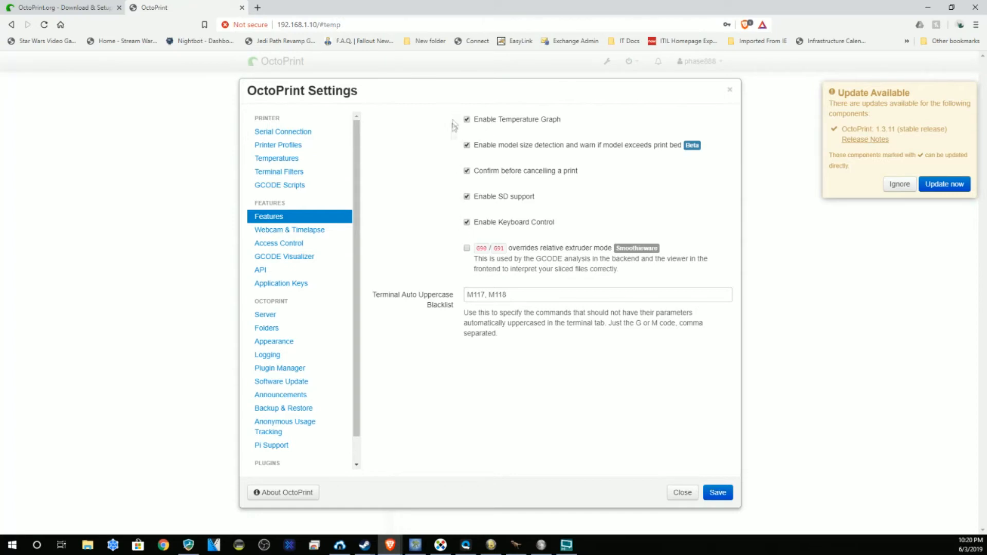
# Step: Compare the Webcam & Timelapse settings with the Access Control user list
pyautogui.click(291, 231)
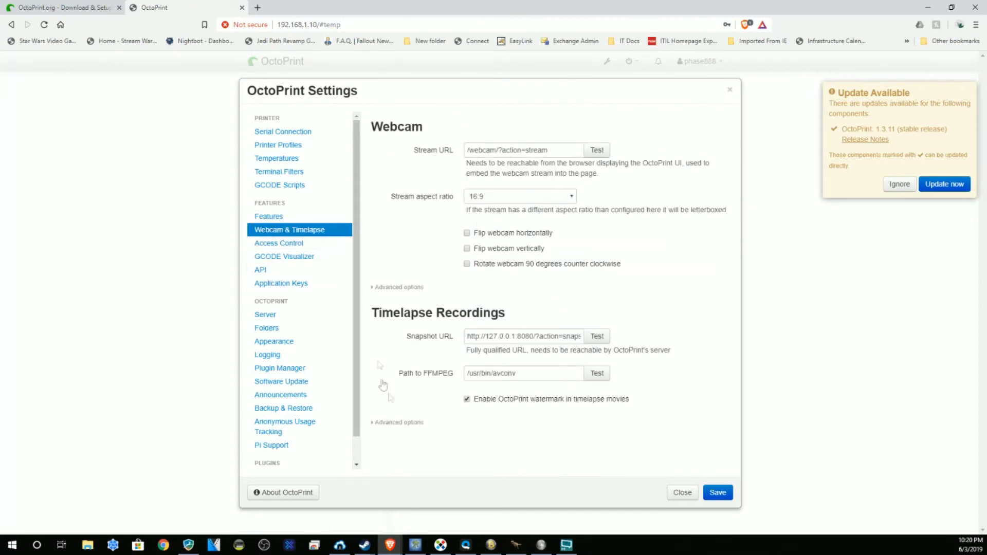
pyautogui.click(304, 246)
pyautogui.click(307, 230)
pyautogui.click(271, 248)
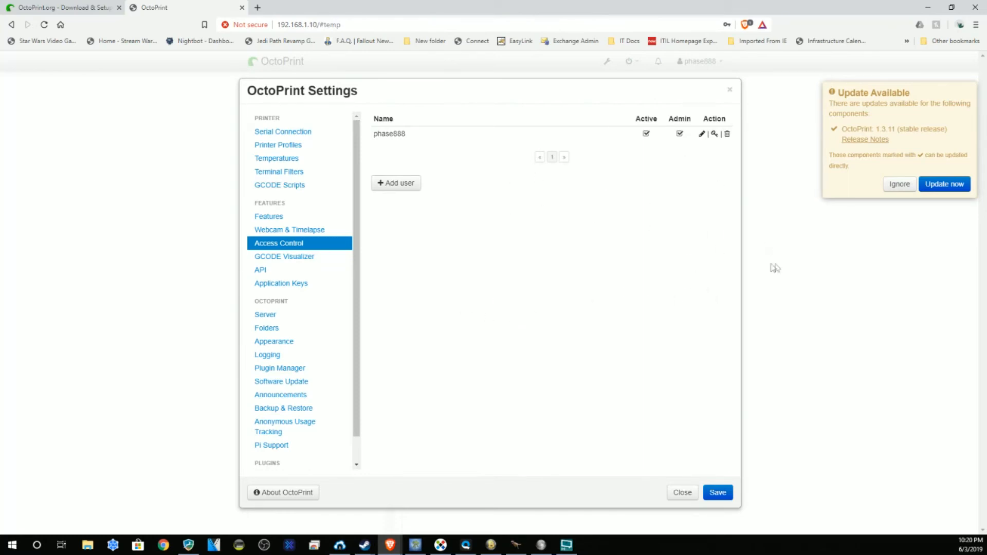
# Step: Review GCODE Visualizer and API settings, ending on the empty Application Keys list
pyautogui.click(300, 258)
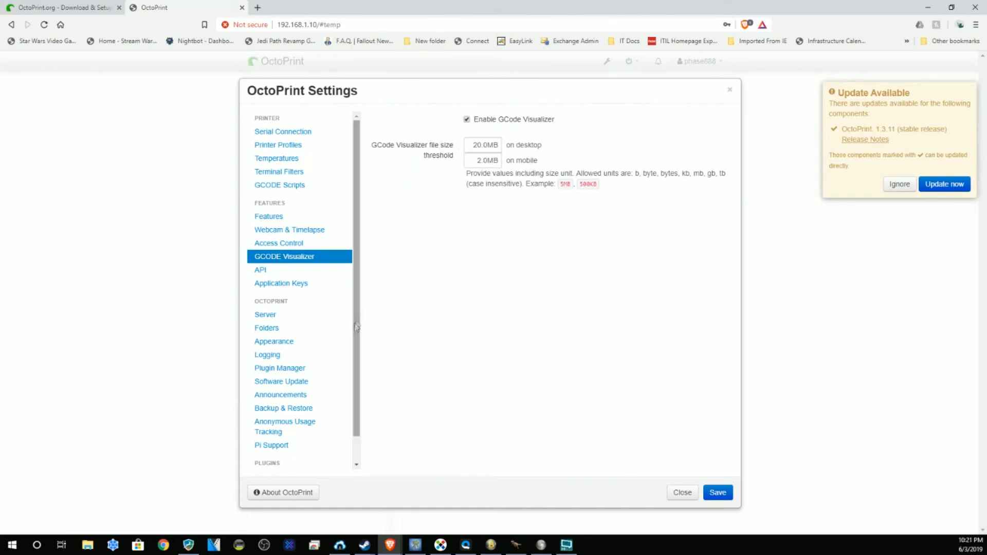
pyautogui.click(265, 270)
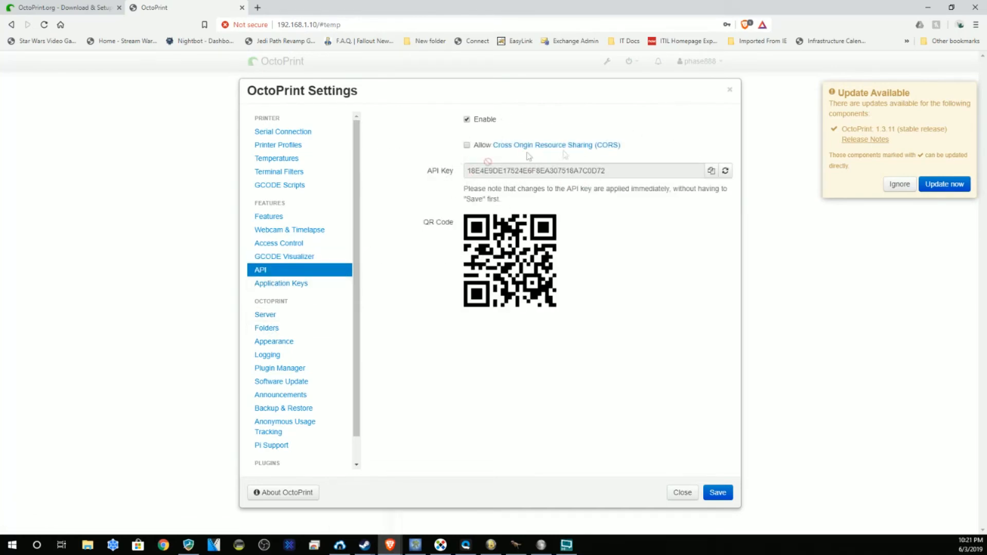
pyautogui.click(294, 289)
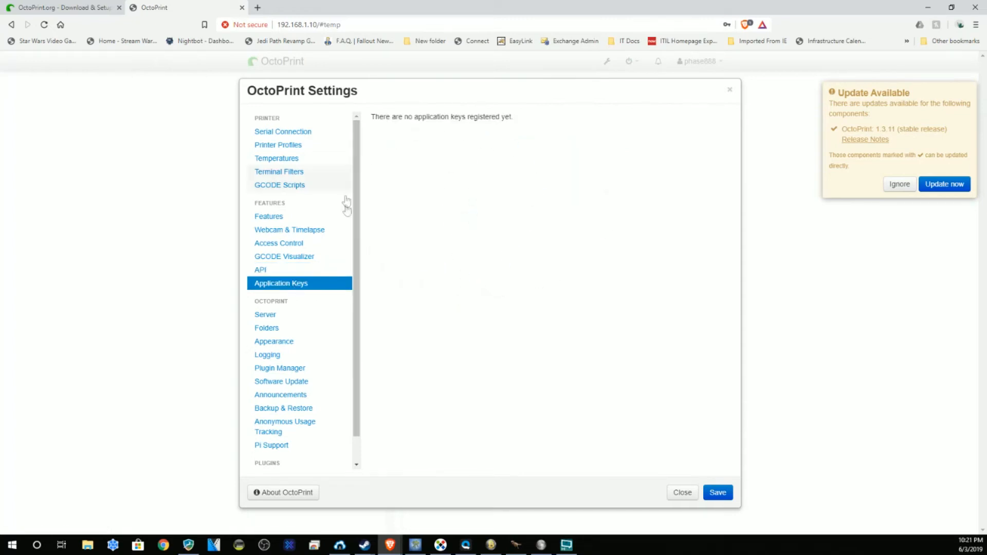
# Step: Review the Server command and connectivity settings down the full page
pyautogui.click(270, 315)
pyautogui.scroll(-1, 351, 321)
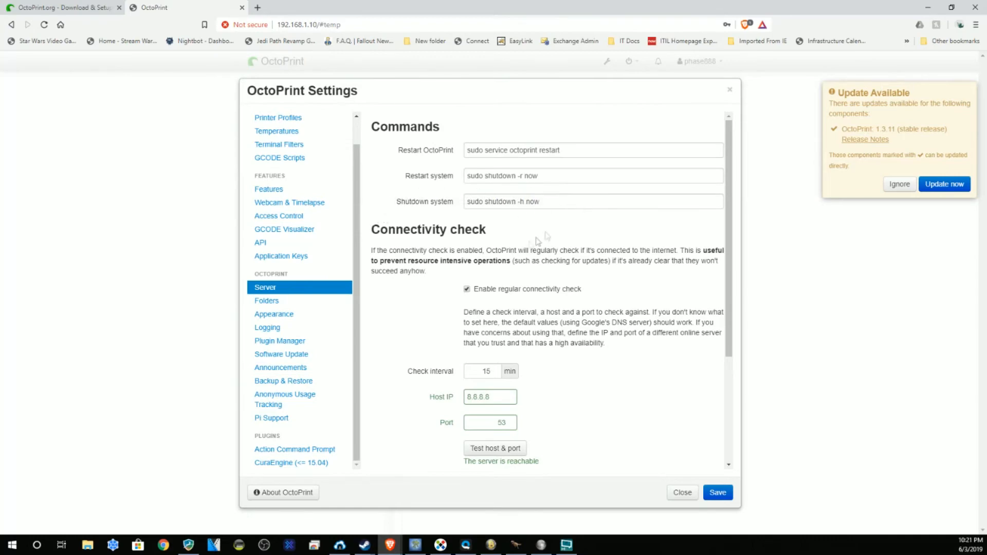
pyautogui.scroll(-2, 522, 249)
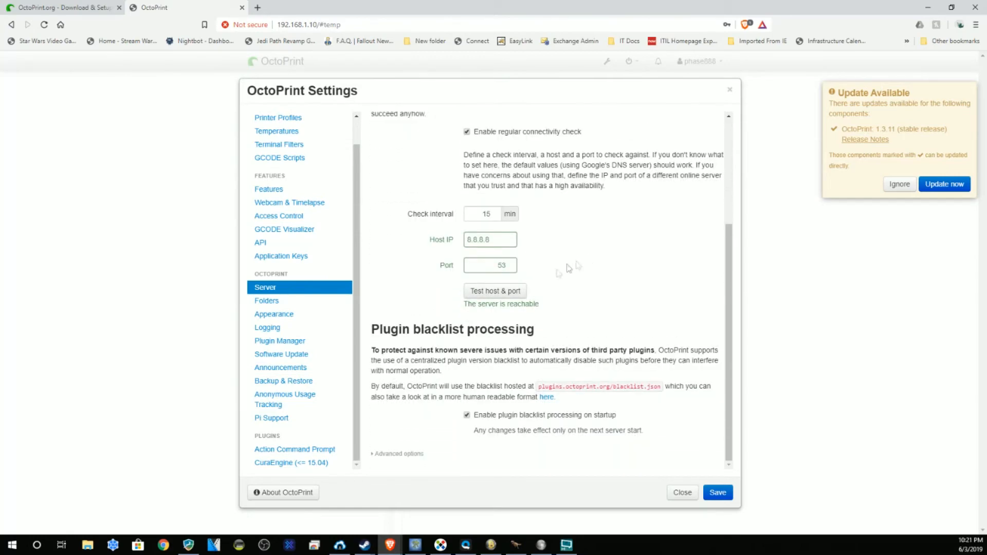
# Step: Check Folders, Appearance, Logging and Plugin Manager, reaching Software Update offering 1.3.11
pyautogui.click(273, 301)
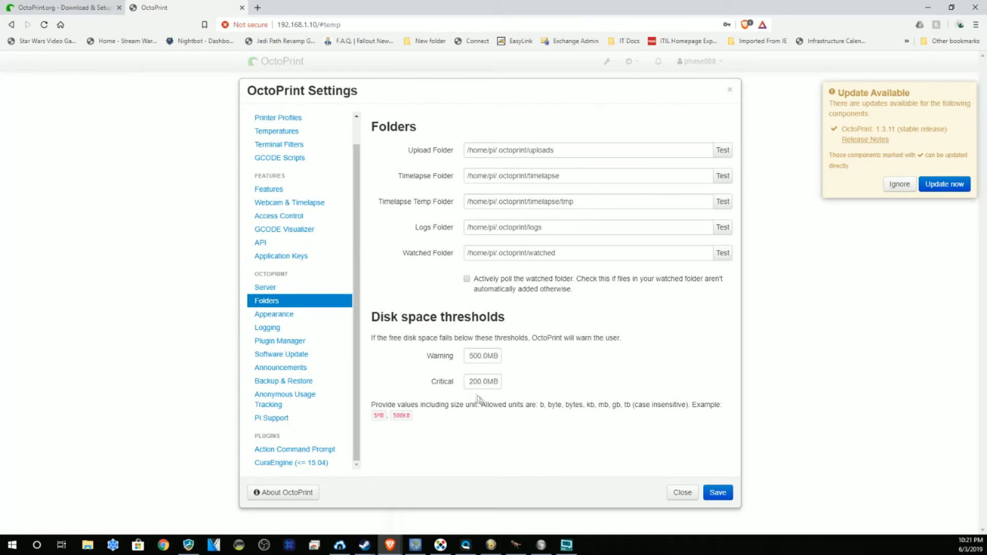
pyautogui.click(289, 317)
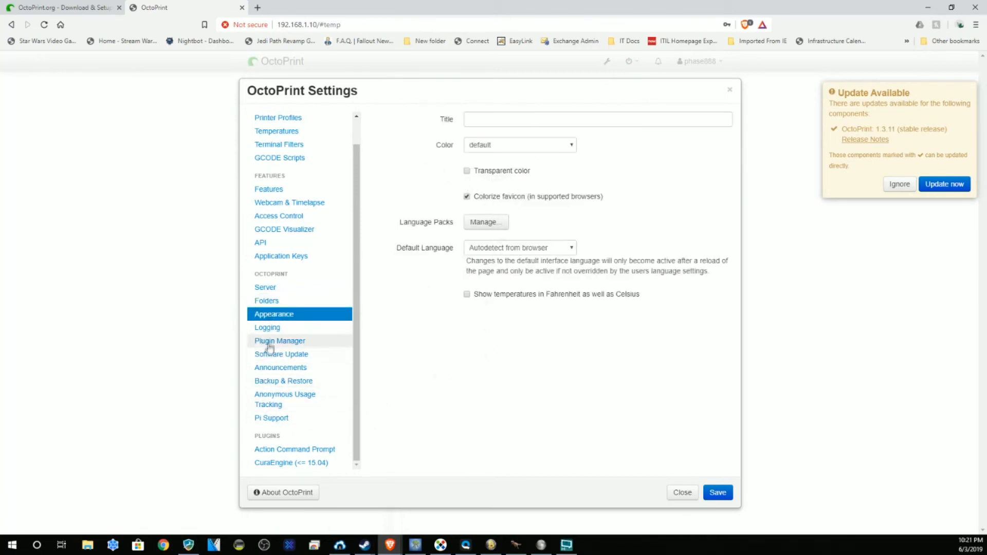
pyautogui.click(261, 328)
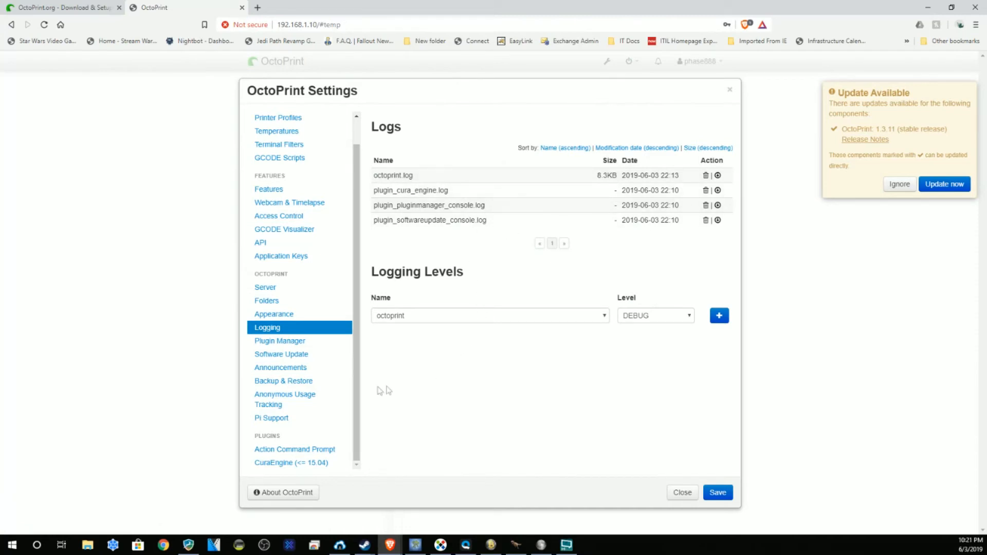
pyautogui.click(301, 341)
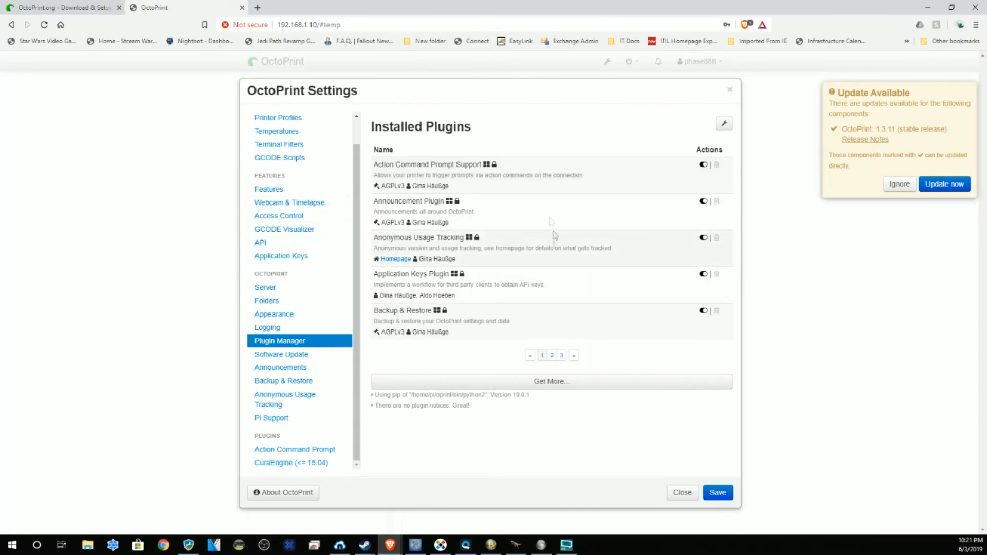
pyautogui.click(294, 356)
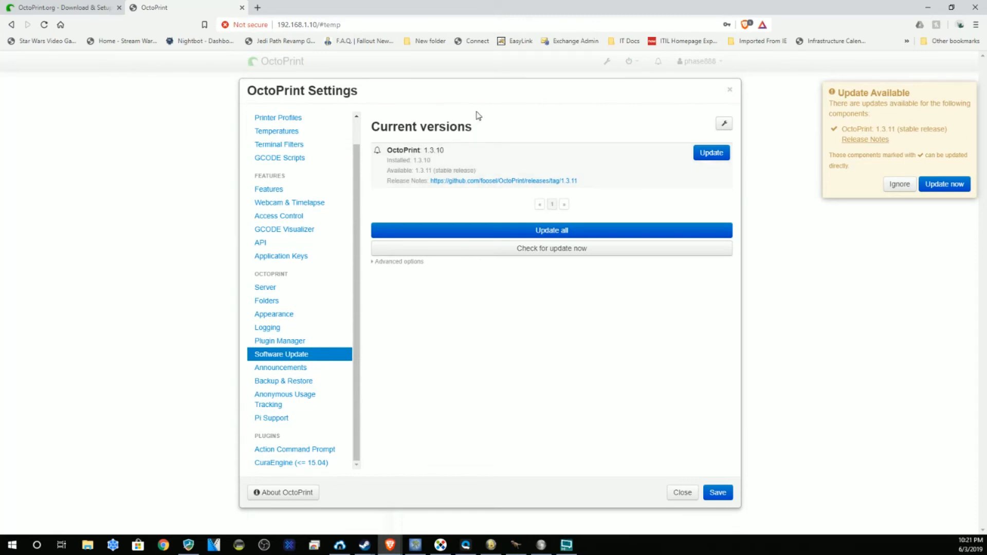
# Step: View Announcements, then make backups exclude uploaded files and timelapses
pyautogui.click(300, 368)
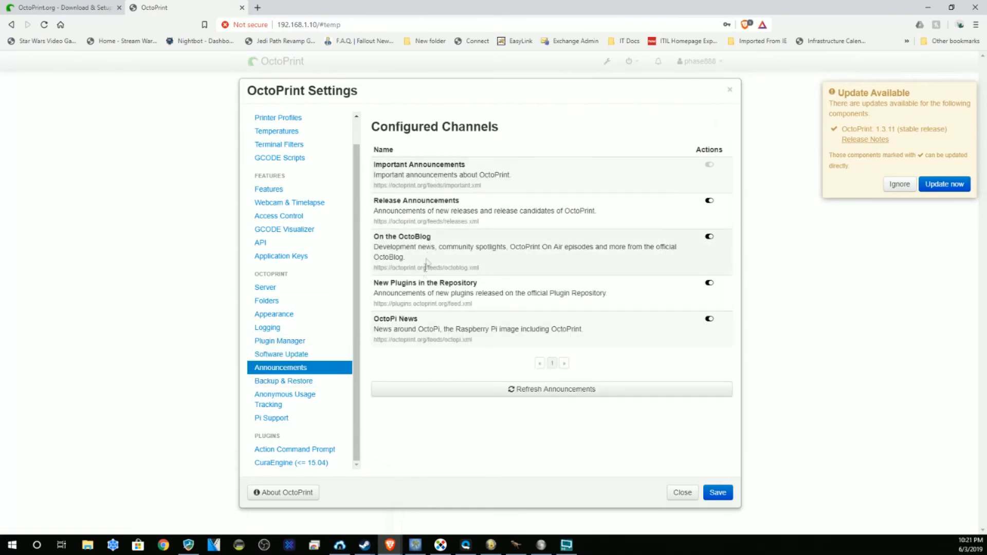
pyautogui.click(302, 381)
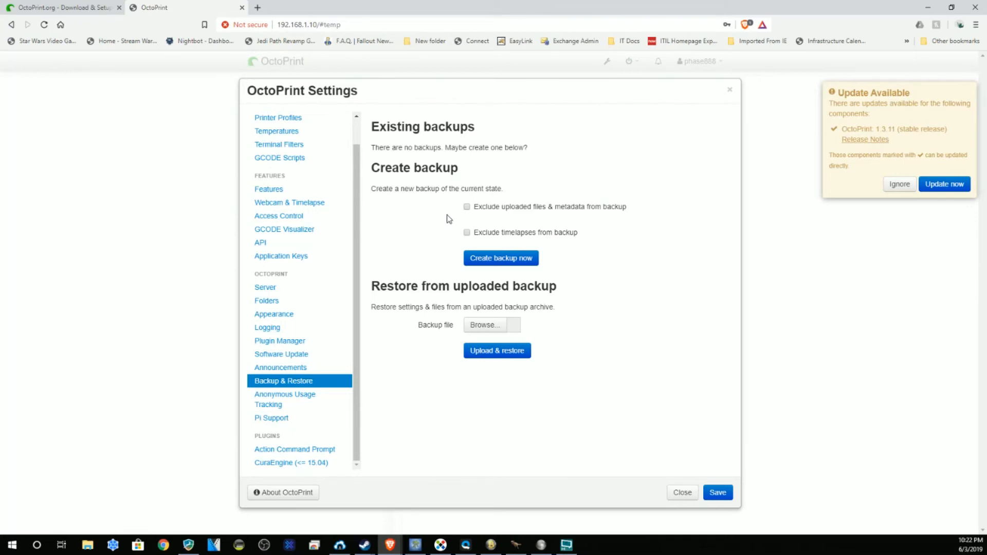
pyautogui.click(467, 206)
pyautogui.click(467, 233)
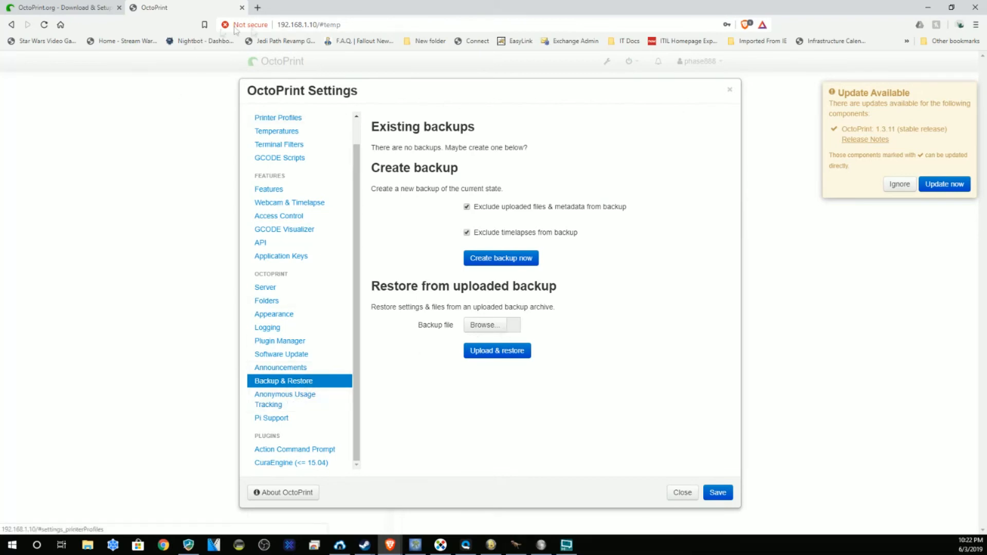
# Step: Look over Anonymous Usage Tracking, Pi Support and Action Command Prompt settings
pyautogui.click(310, 404)
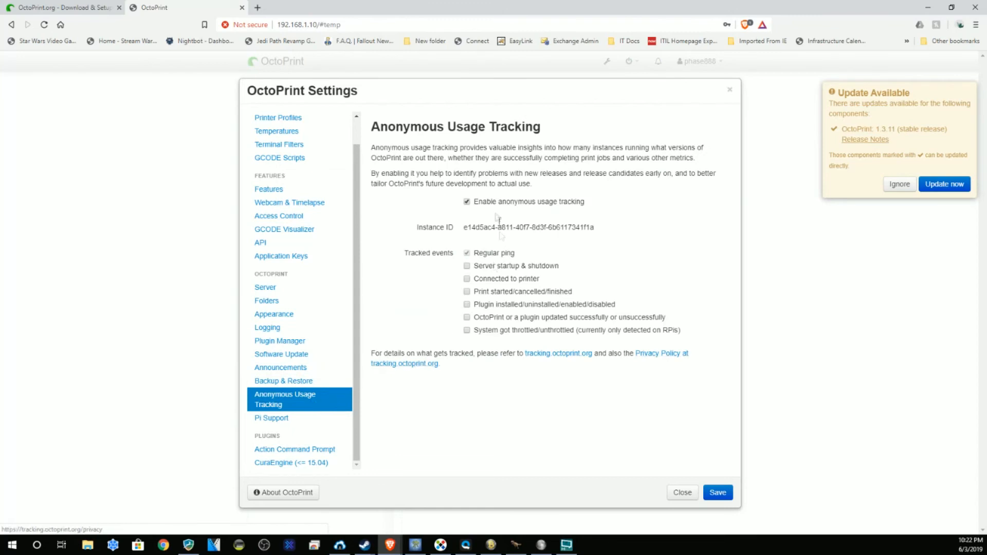
pyautogui.click(270, 419)
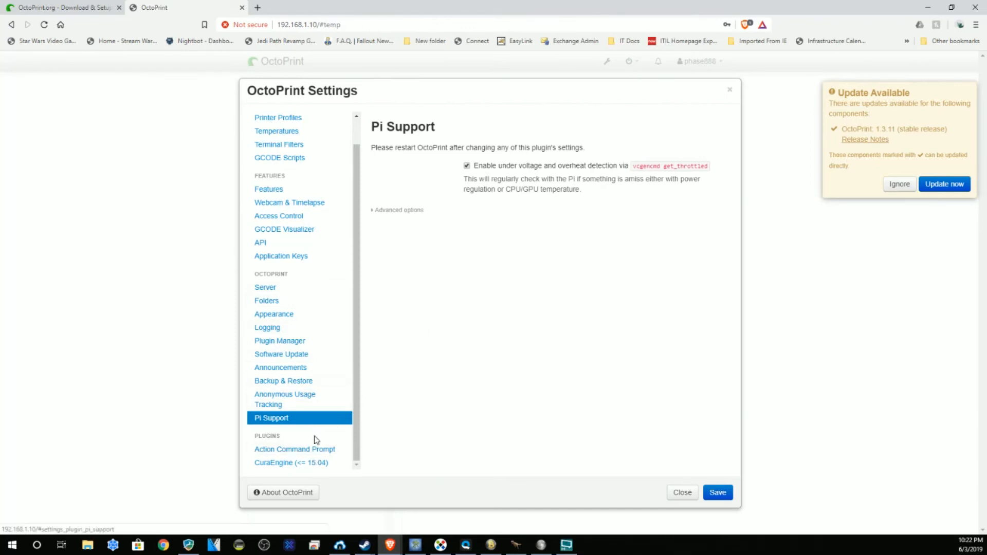
pyautogui.click(294, 450)
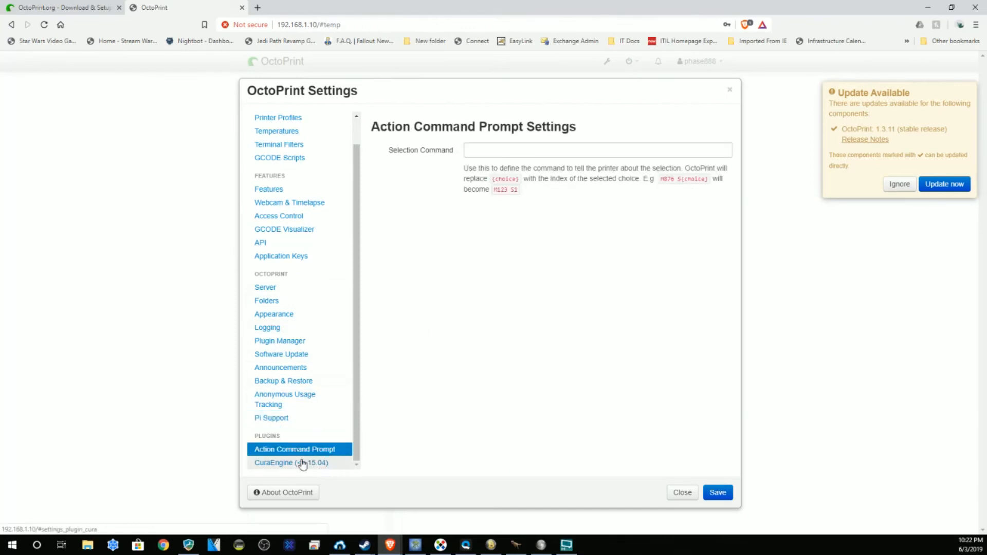
# Step: Inspect the CuraEngine plugin settings, then go back to Serial Connection
pyautogui.click(307, 464)
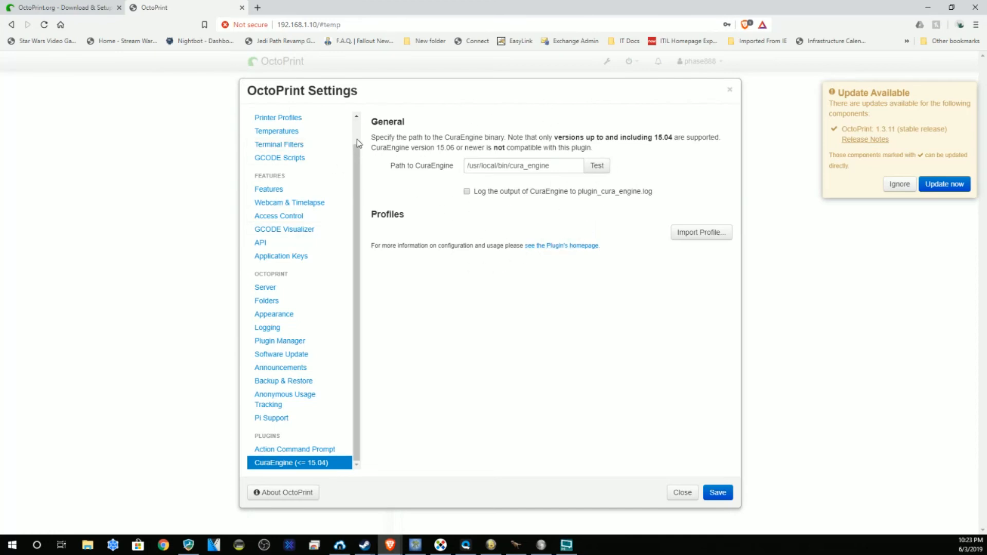
pyautogui.scroll(1, 334, 141)
pyautogui.click(280, 132)
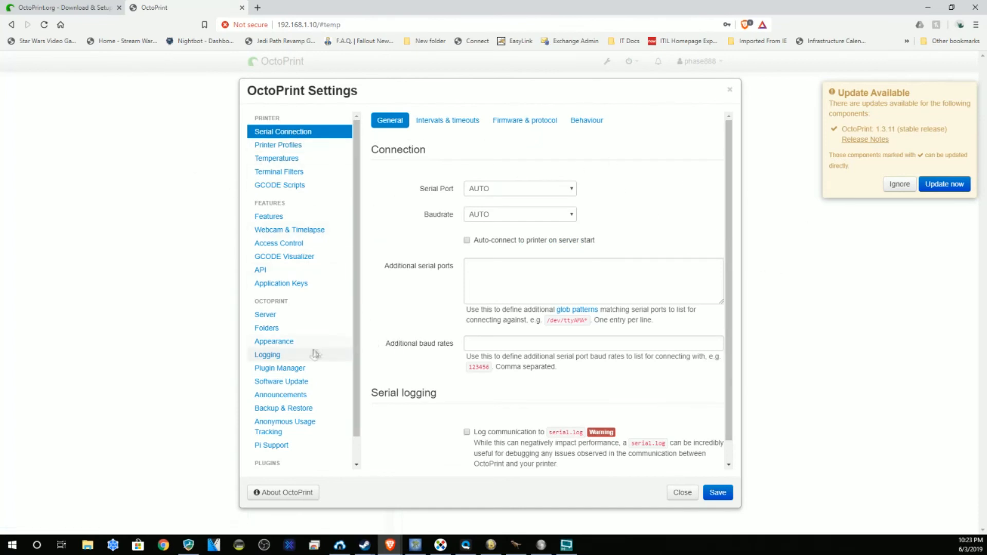
# Step: Revisit the API page once more and return to Serial Connection
pyautogui.scroll(-1, 322, 316)
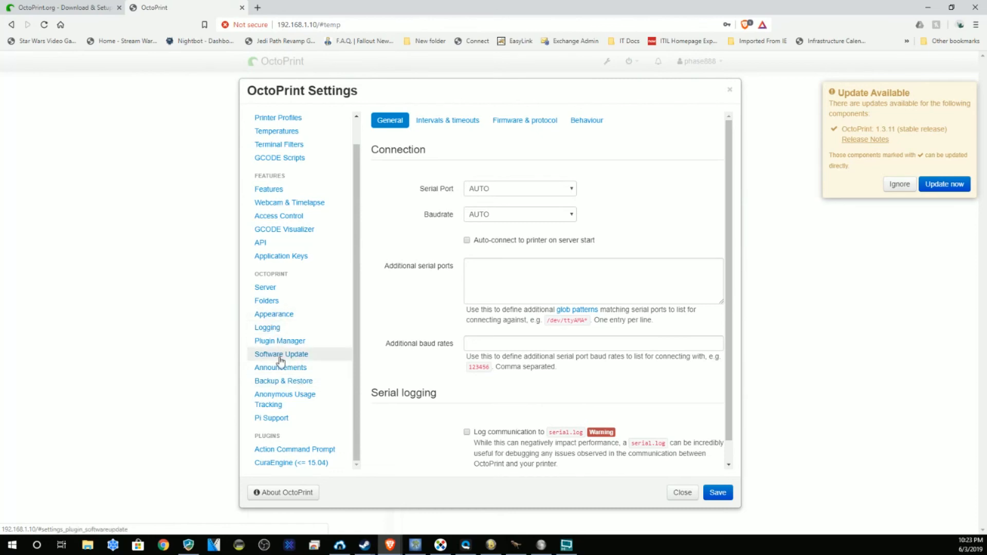
pyautogui.click(340, 243)
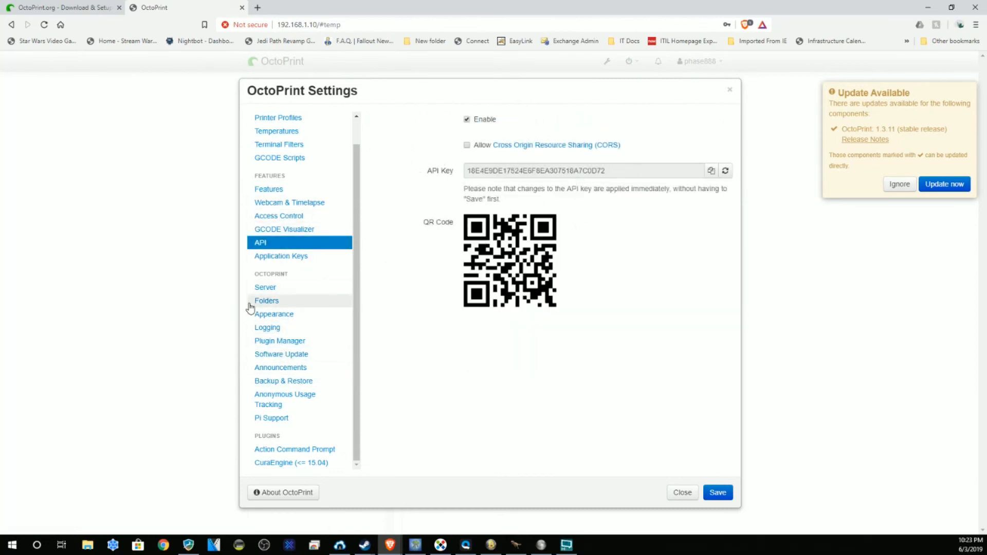
pyautogui.scroll(2, 303, 259)
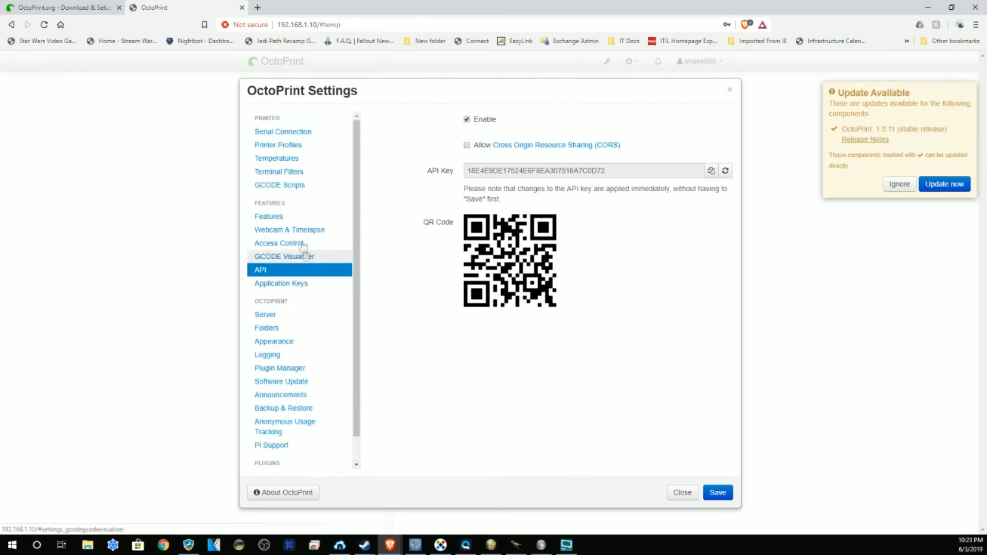
pyautogui.click(277, 131)
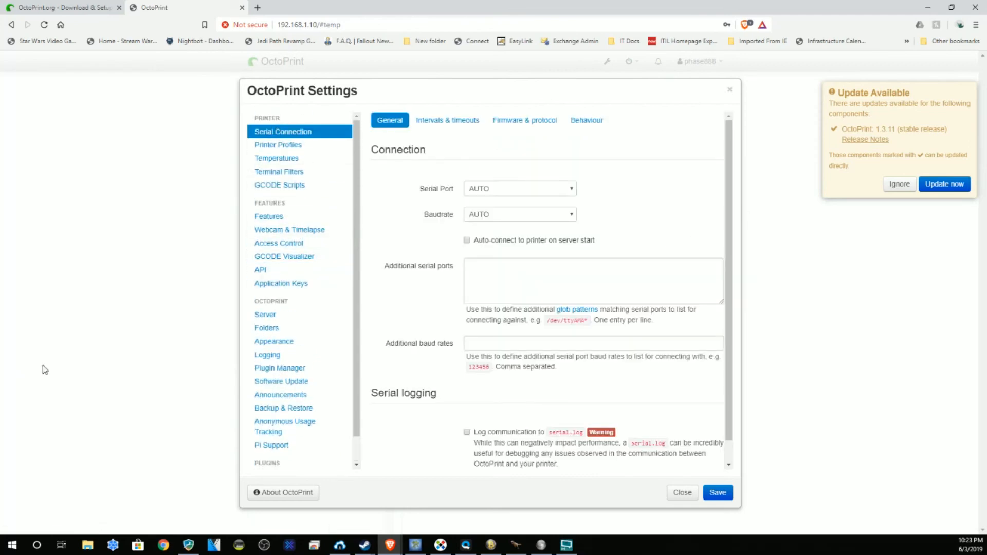